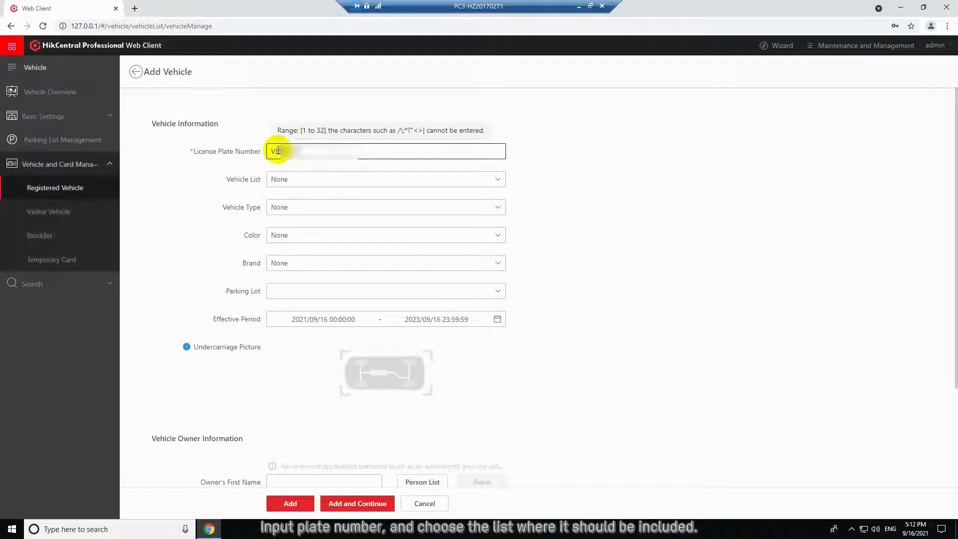
Assign the vehicle to the HIK STAFF vehicle list and pick its owner from the person list
{"action": "left_click", "coordinate": [321, 181]}
{"action": "left_click", "coordinate": [303, 211]}
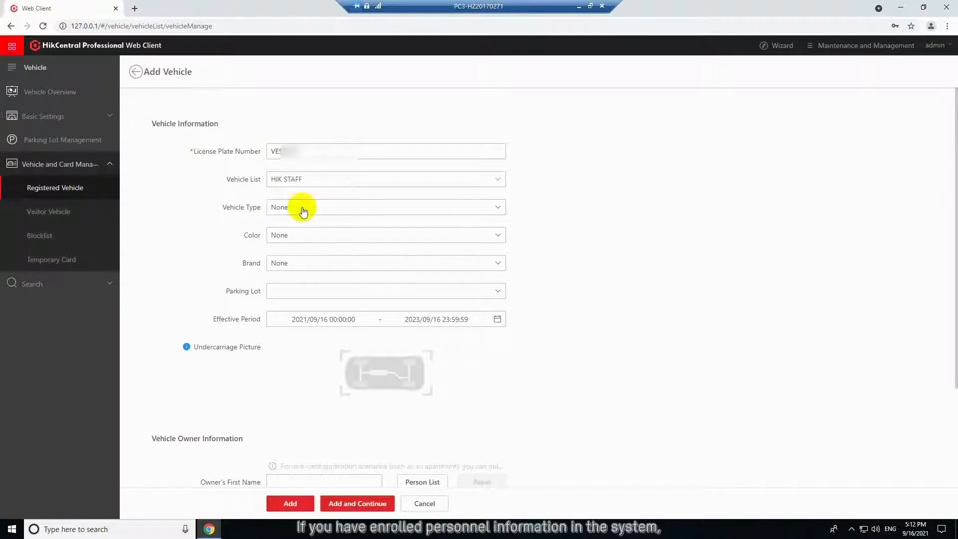
{"action": "scroll", "coordinate": [308, 363], "scroll_direction": "down", "scroll_amount": 3}
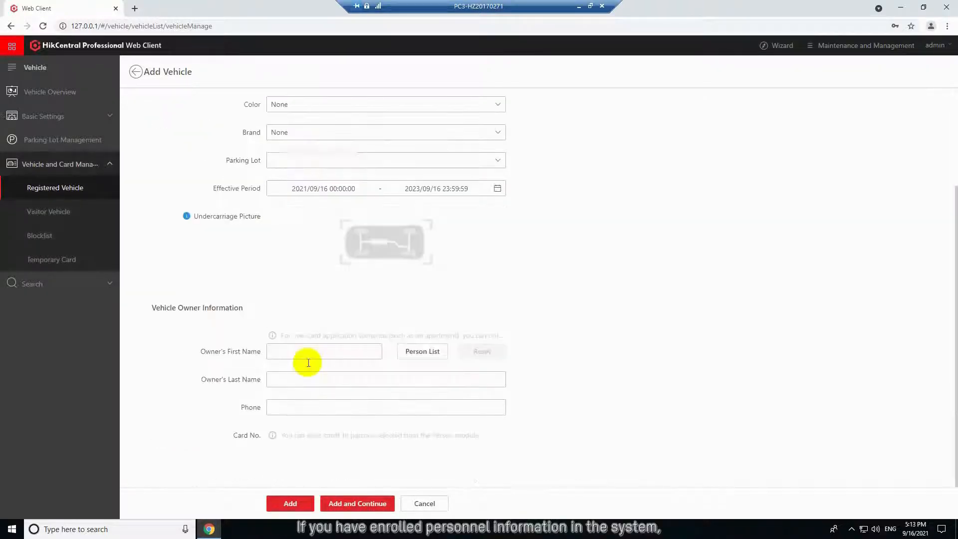
{"action": "left_click", "coordinate": [415, 352]}
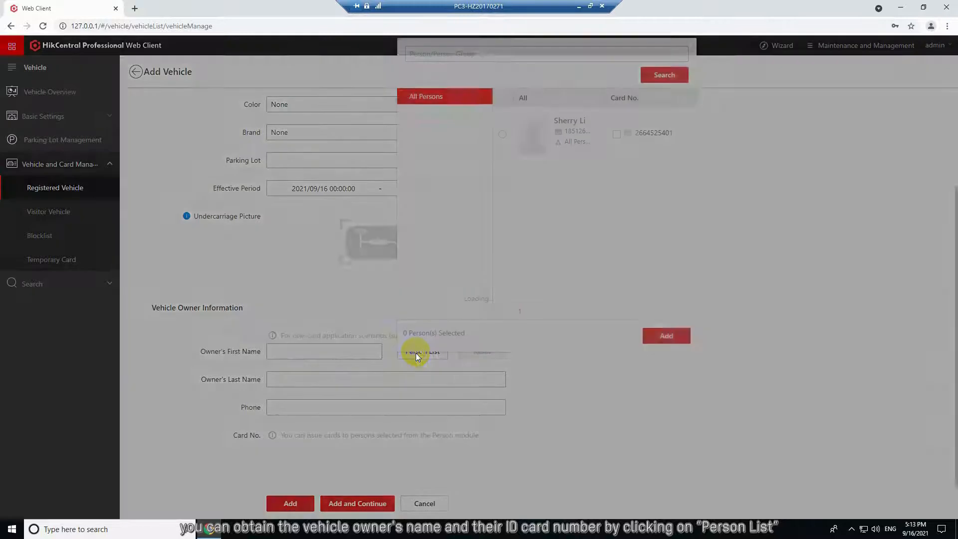
{"action": "left_click", "coordinate": [502, 133]}
{"action": "left_click", "coordinate": [667, 336]}
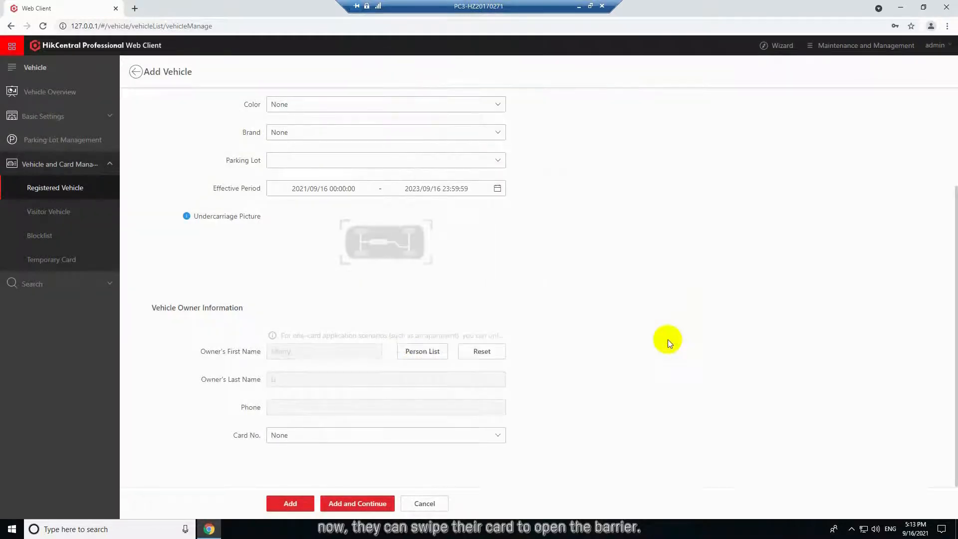
Select the owner's card number for the vehicle and add the vehicle
{"action": "left_click", "coordinate": [501, 433]}
{"action": "left_click", "coordinate": [487, 466]}
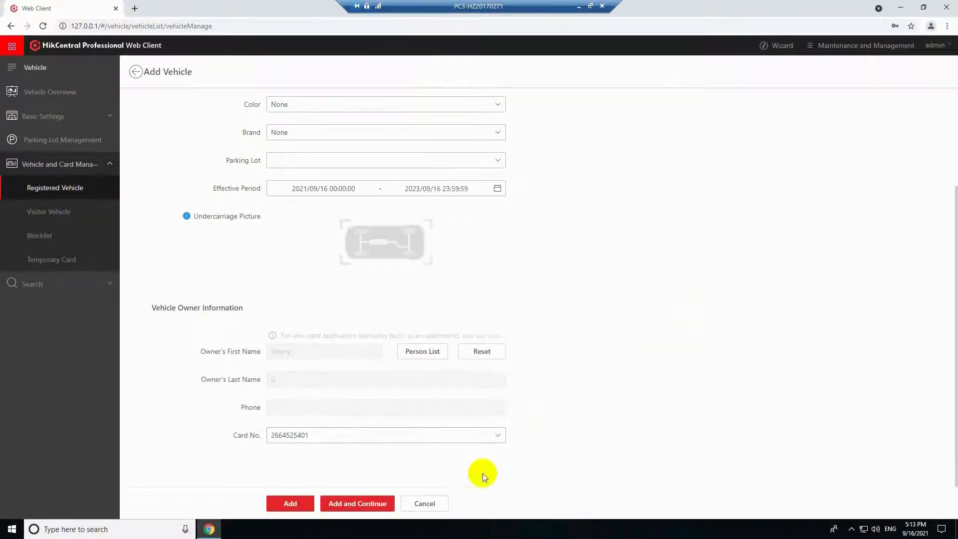
{"action": "left_click", "coordinate": [290, 502]}
Download the vehicle import template and enter two license plate numbers in cells A16 and A17
{"action": "left_click", "coordinate": [345, 102]}
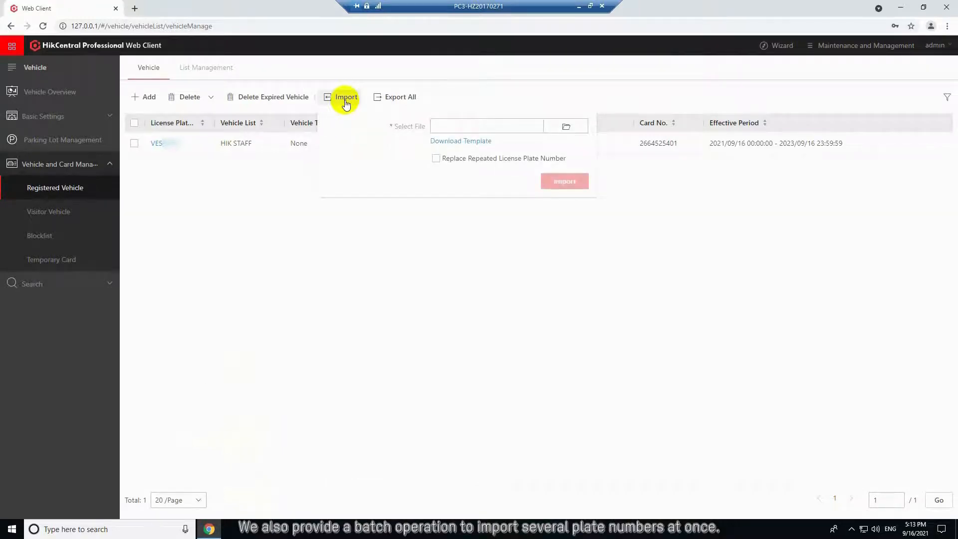
{"action": "left_click", "coordinate": [459, 140]}
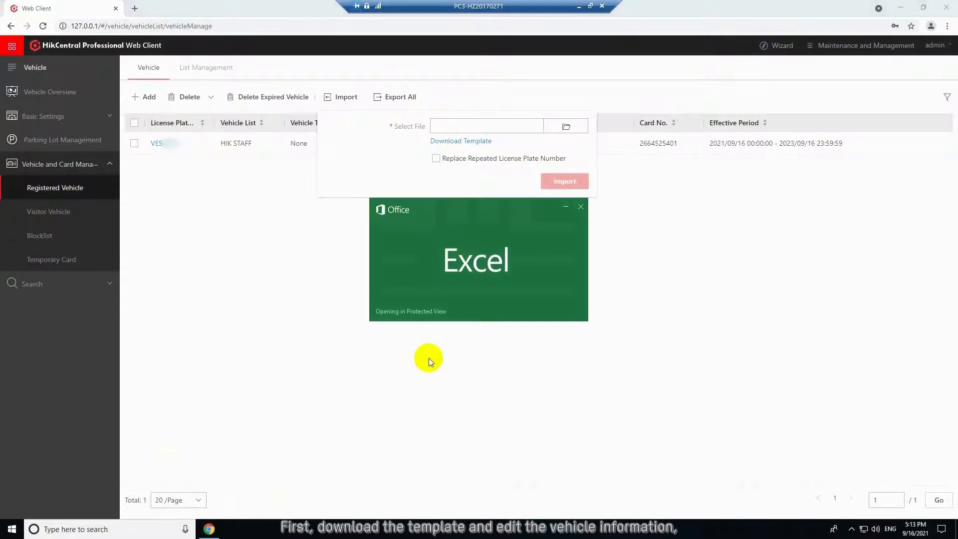
{"action": "left_click", "coordinate": [32, 262]}
{"action": "type", "text": "A056SMX"}
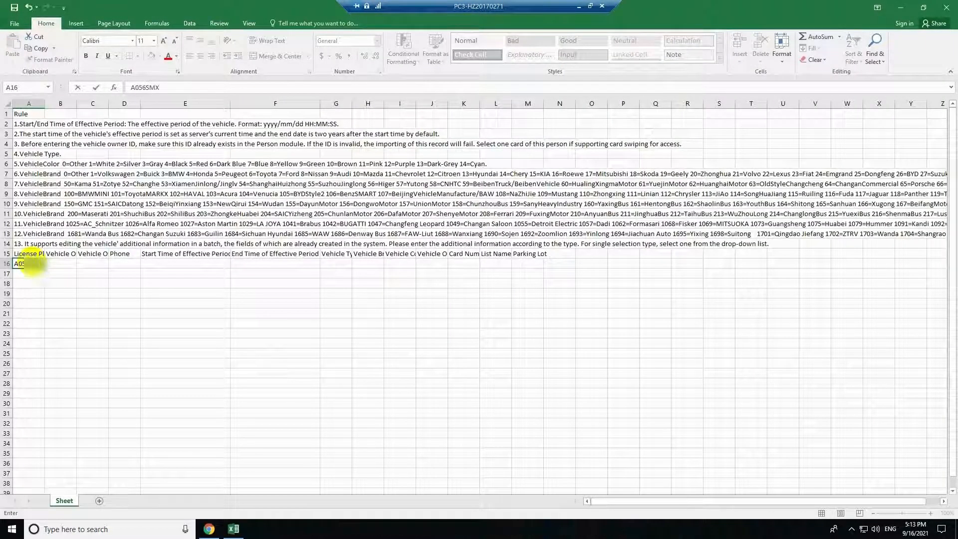
{"action": "key", "text": "Return"}
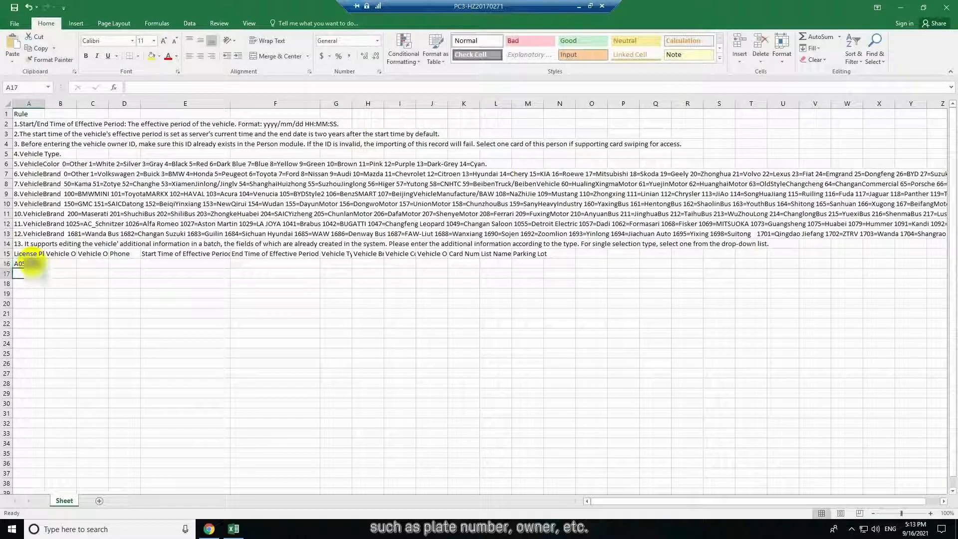
{"action": "type", "text": "EH"}
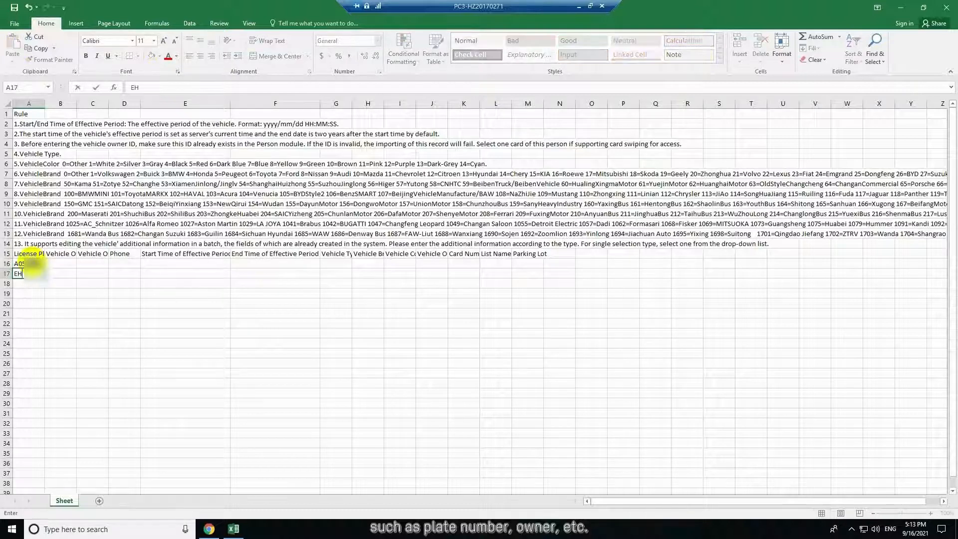
{"action": "type", "text": "IL123"}
{"action": "key", "text": "ctrl+Return"}
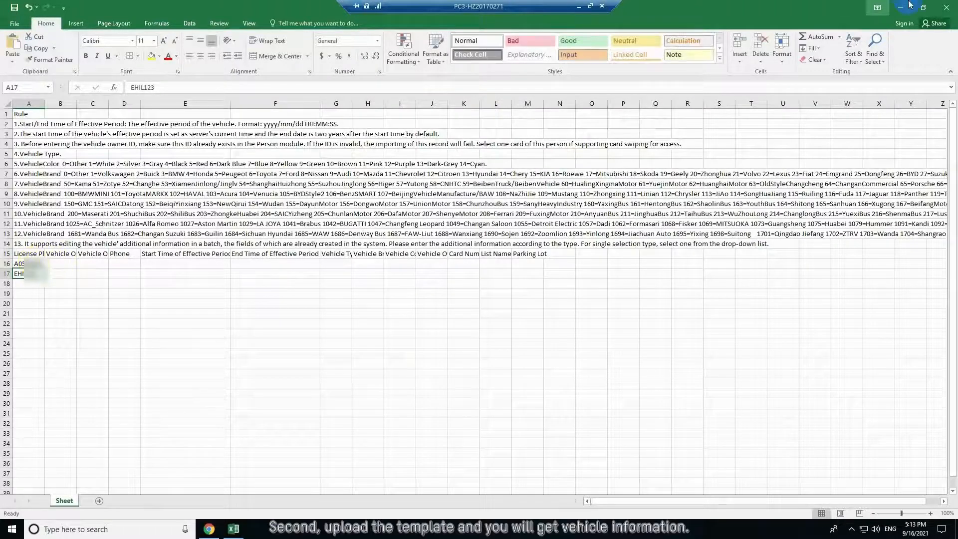
Close the workbook and choose Vehicle Information Template (1) from Downloads as the vehicle import file
{"action": "left_click", "coordinate": [944, 7]}
{"action": "left_click", "coordinate": [566, 126]}
{"action": "left_click", "coordinate": [156, 89]}
{"action": "left_click", "coordinate": [154, 81]}
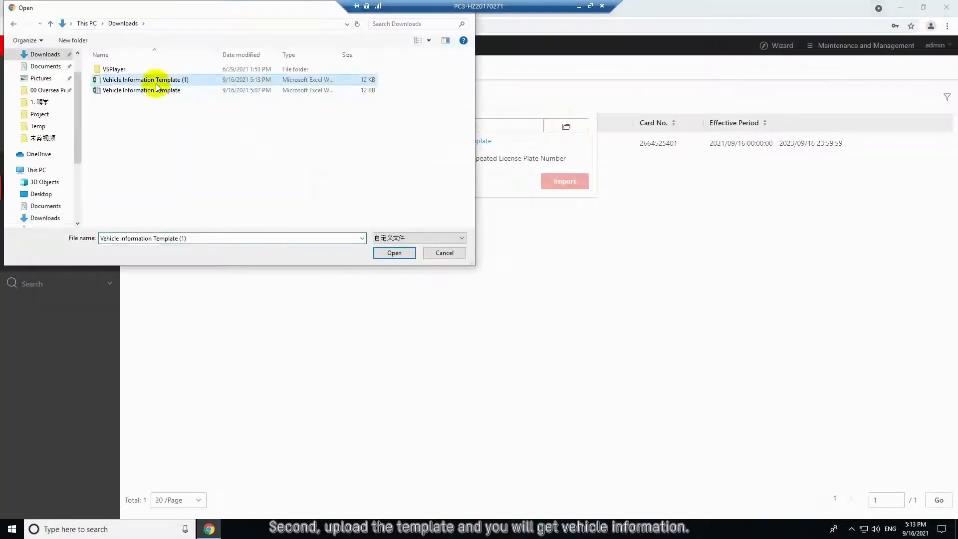
{"action": "left_click", "coordinate": [393, 252]}
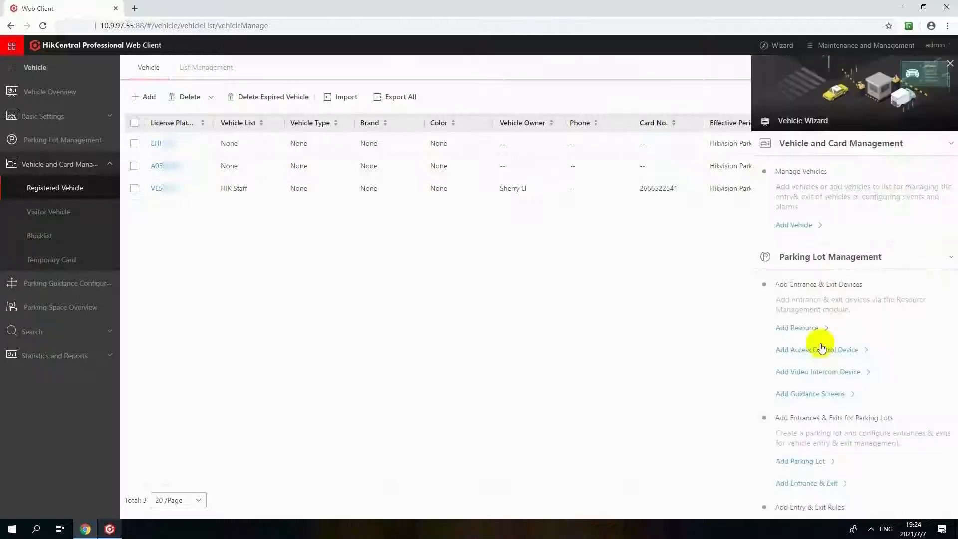
In Resource Management, enter address 10.9.97.103 and name Exit TCG for a new encoding device
{"action": "left_click", "coordinate": [13, 49]}
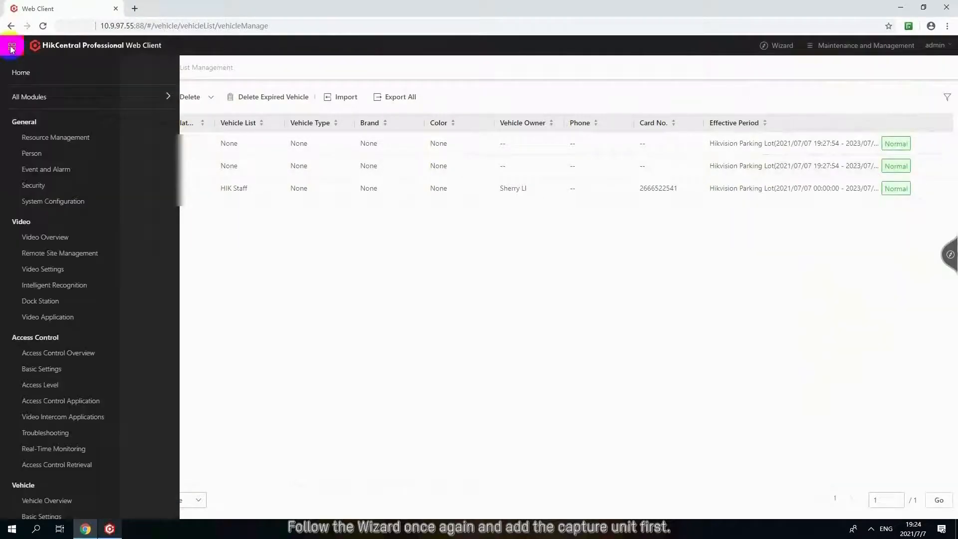
{"action": "left_click", "coordinate": [31, 137]}
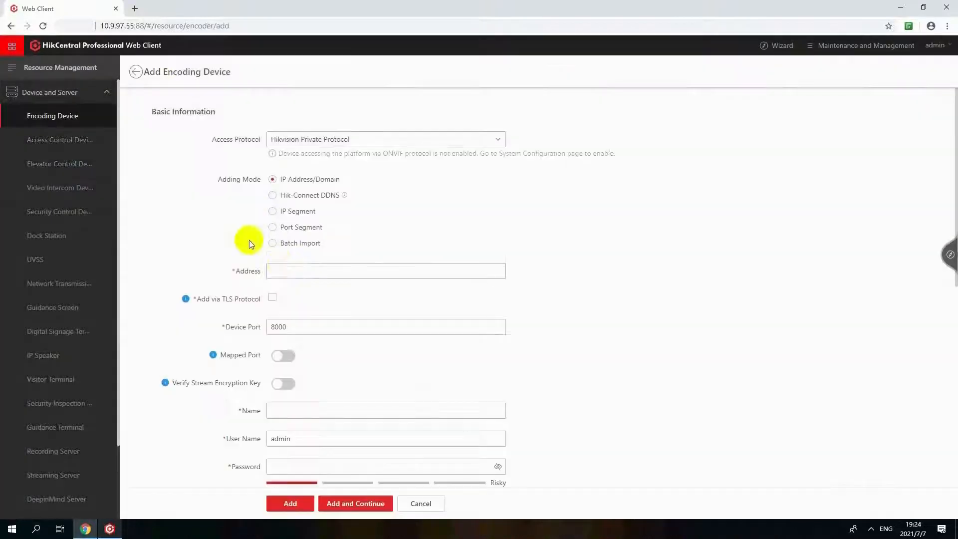
{"action": "left_click", "coordinate": [287, 267]}
{"action": "type", "text": "10.9.97.103"}
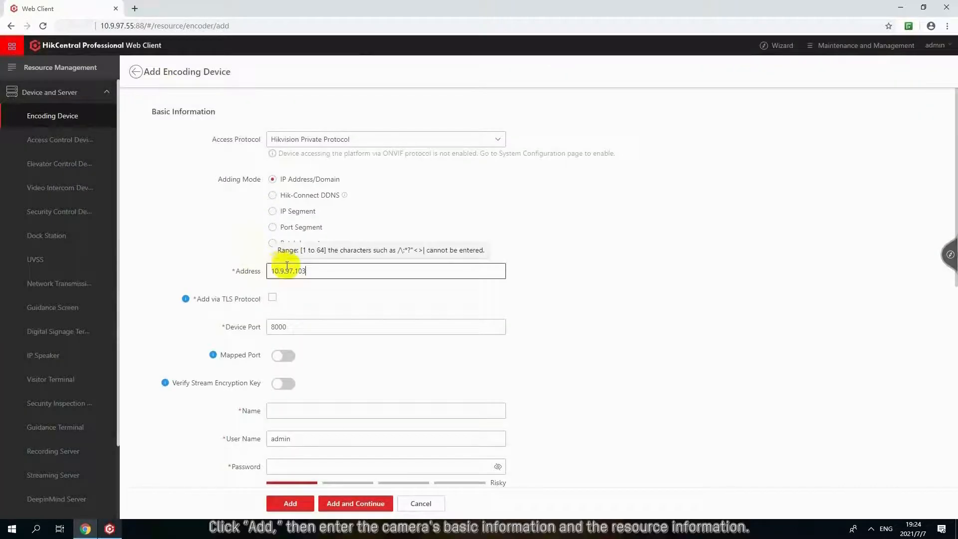
{"action": "scroll", "coordinate": [294, 299], "scroll_direction": "down", "scroll_amount": 2}
{"action": "left_click", "coordinate": [298, 310]}
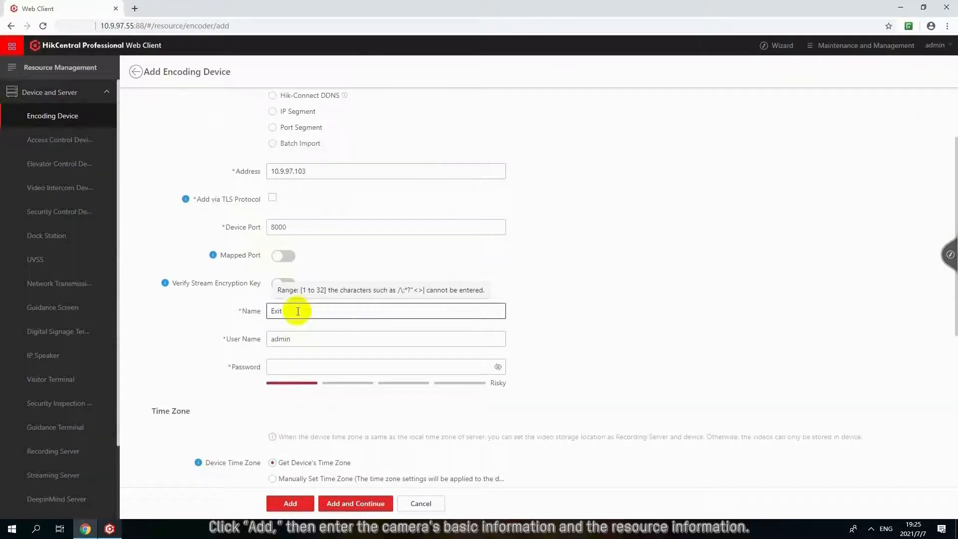
Enter the device password and add the encoding device with its default time zone and resource settings
{"action": "left_click", "coordinate": [299, 365]}
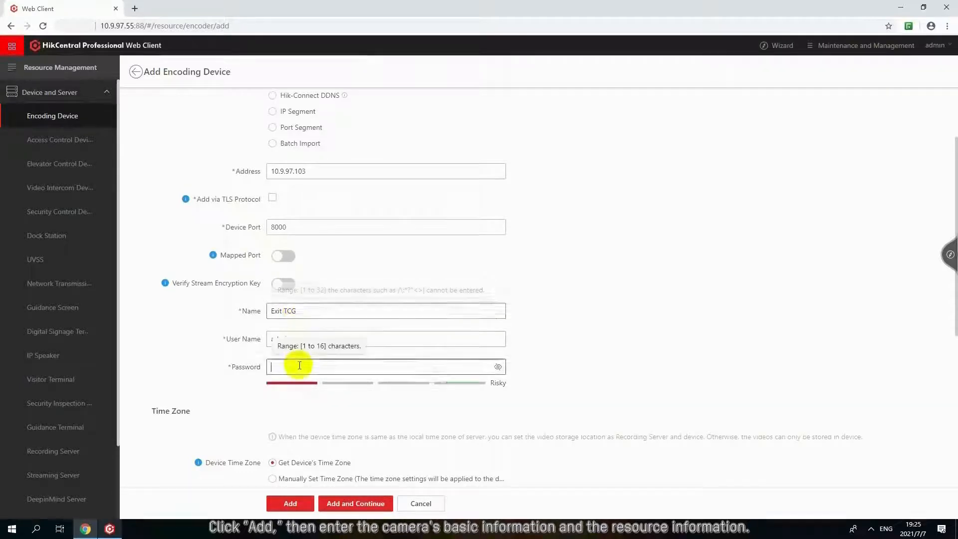
{"action": "type", "text": "••••••••"}
{"action": "scroll", "coordinate": [393, 385], "scroll_direction": "down", "scroll_amount": 4}
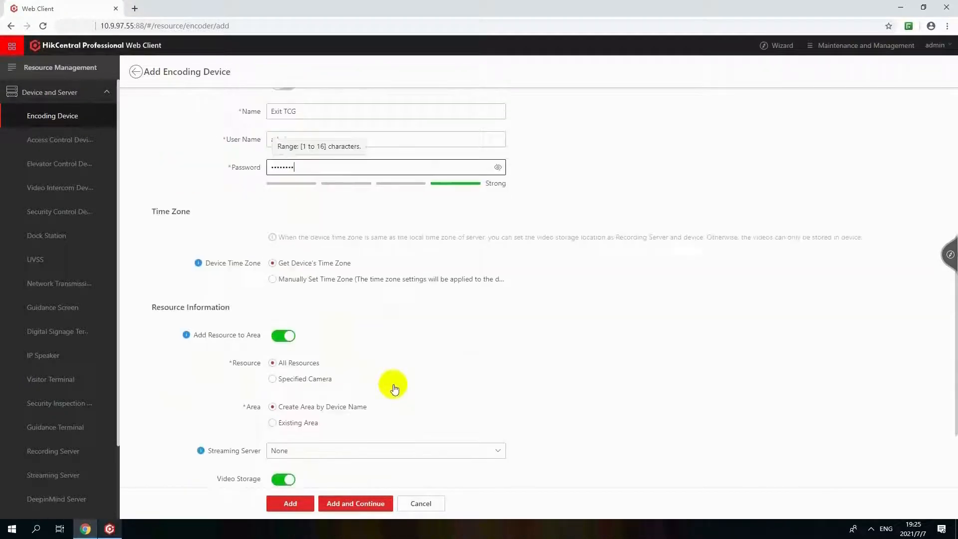
{"action": "scroll", "coordinate": [394, 388], "scroll_direction": "down", "scroll_amount": 2}
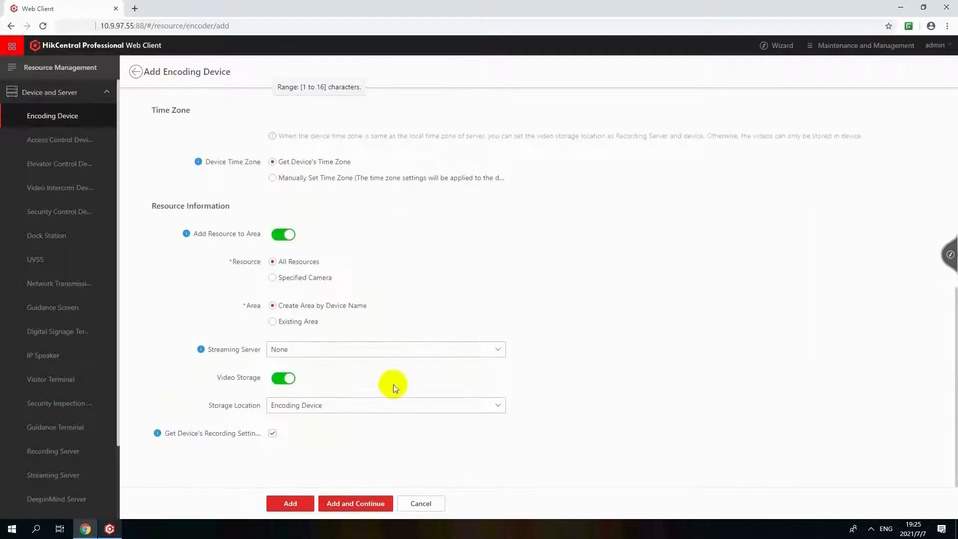
{"action": "left_click", "coordinate": [304, 500]}
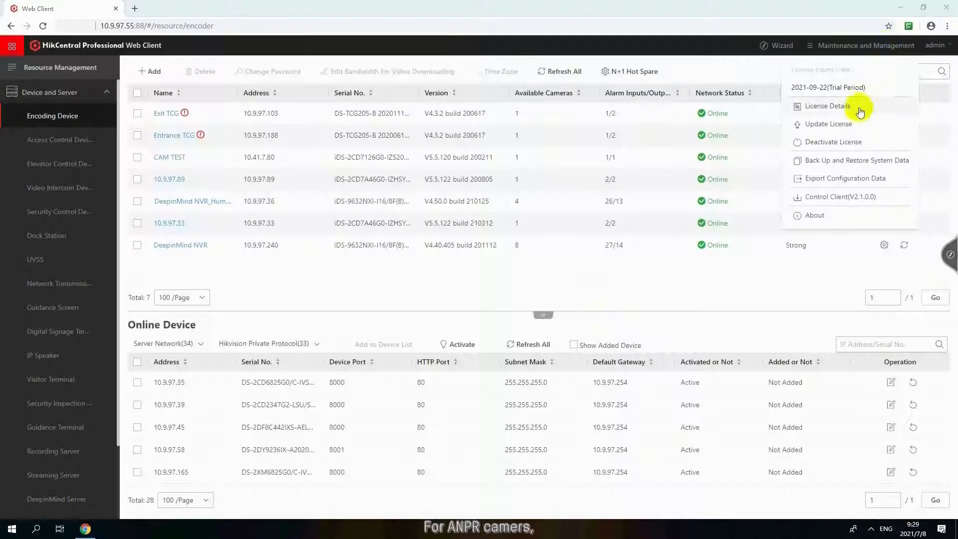
In the license details, add the Entrance TCG and Exit TCG cameras to the selected ANPR cameras
{"action": "left_click", "coordinate": [856, 104]}
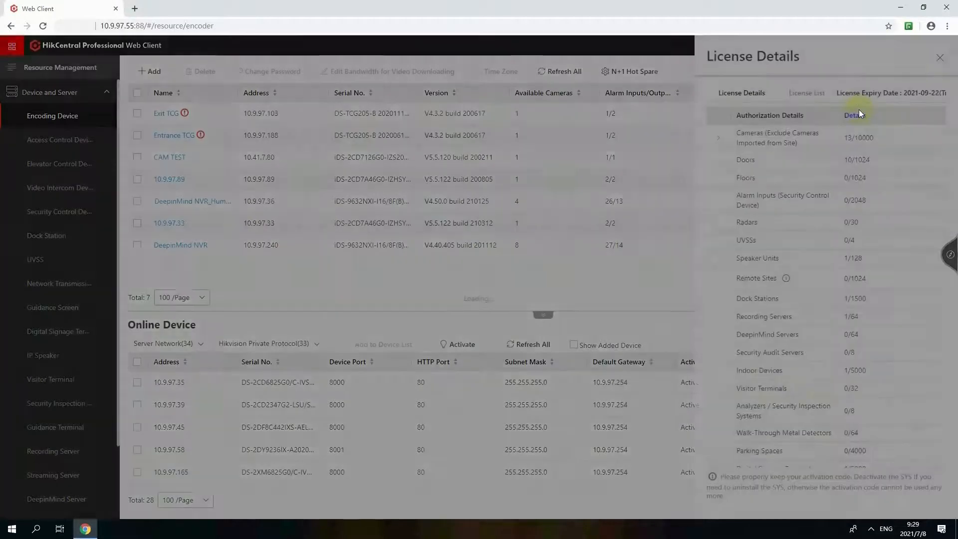
{"action": "left_click", "coordinate": [716, 138]}
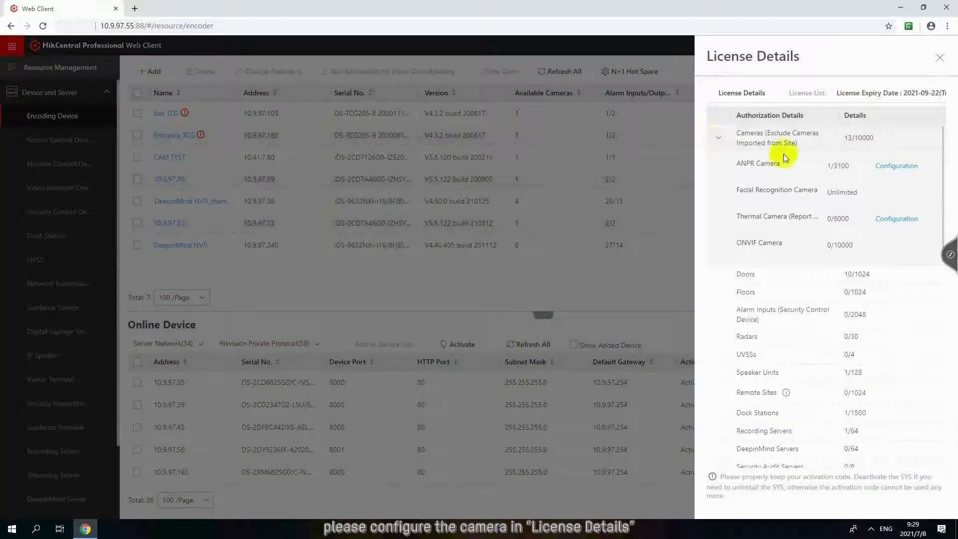
{"action": "left_click", "coordinate": [894, 166]}
{"action": "scroll", "coordinate": [662, 185], "scroll_direction": "down", "scroll_amount": 2}
{"action": "left_click", "coordinate": [613, 189]}
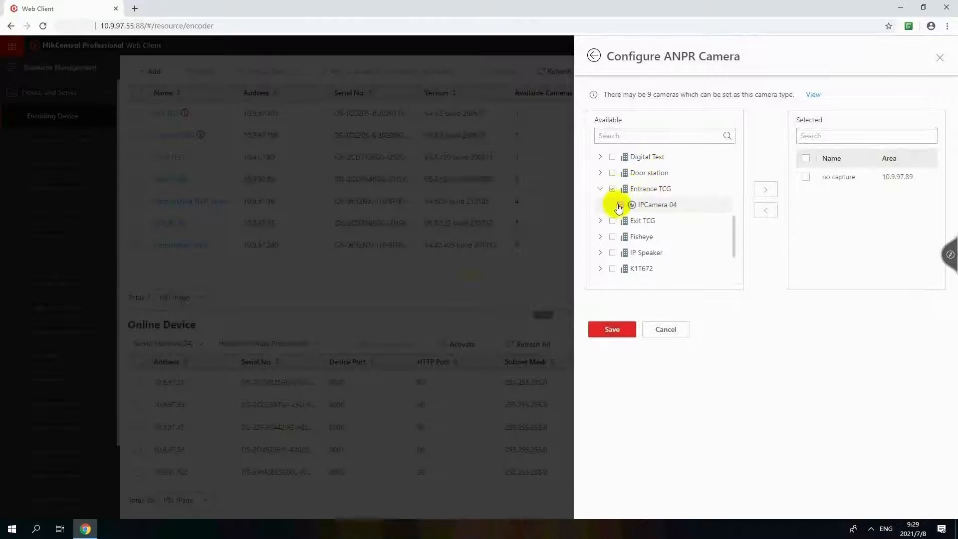
{"action": "left_click", "coordinate": [765, 189]}
{"action": "left_click", "coordinate": [614, 205]}
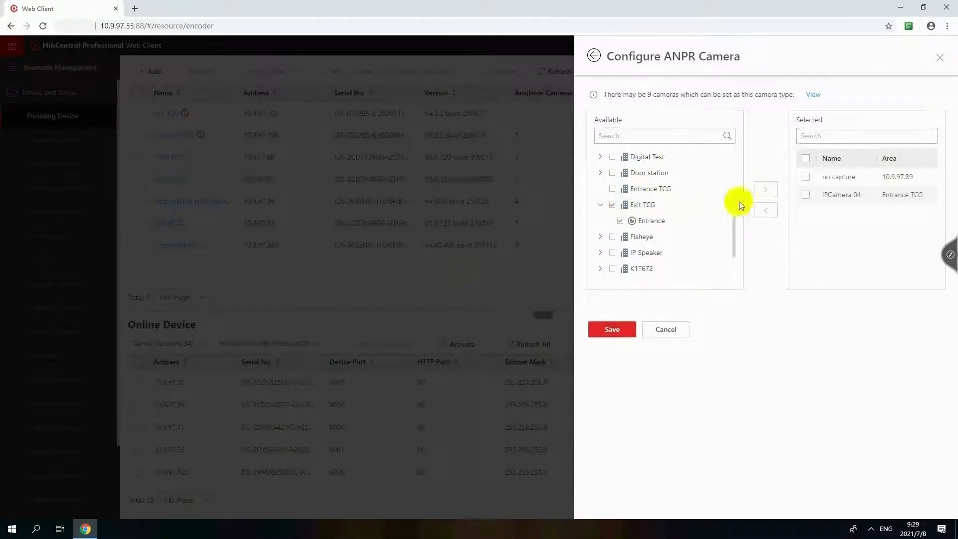
{"action": "left_click", "coordinate": [766, 189]}
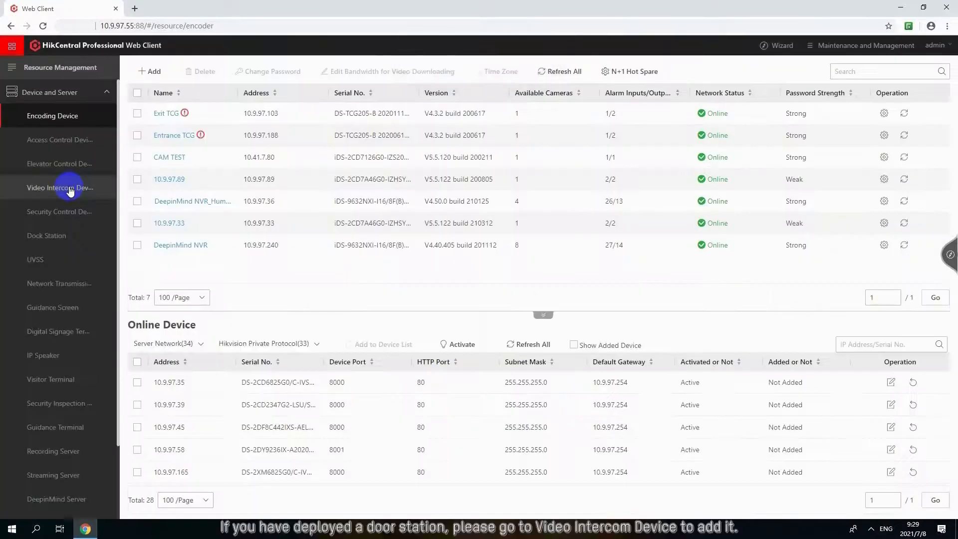
Open the list of video intercom devices
{"action": "left_click", "coordinate": [68, 200]}
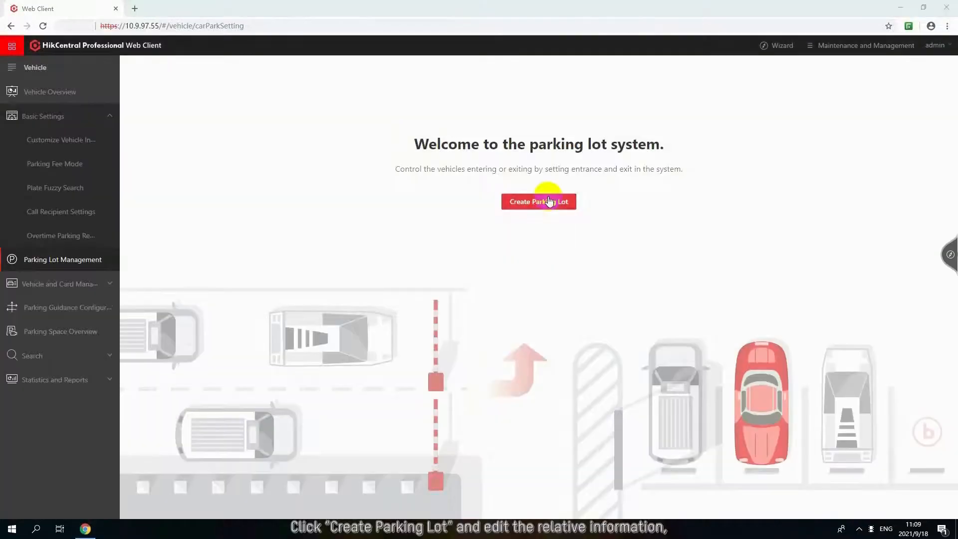
Start a new parking lot named Hikvision Parking Lot with 2 entrances and exits
{"action": "left_click", "coordinate": [548, 199]}
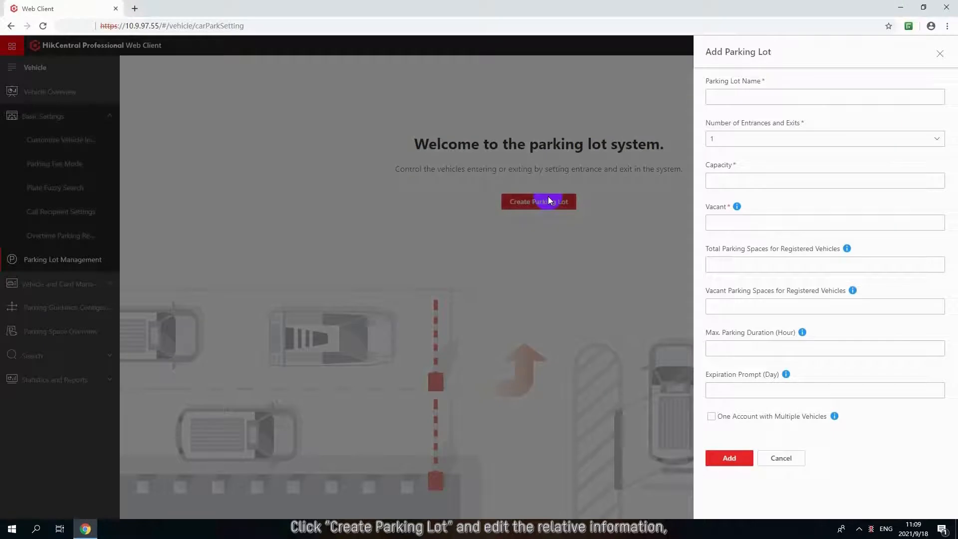
{"action": "left_click", "coordinate": [713, 96]}
{"action": "type", "text": "Hikvision"}
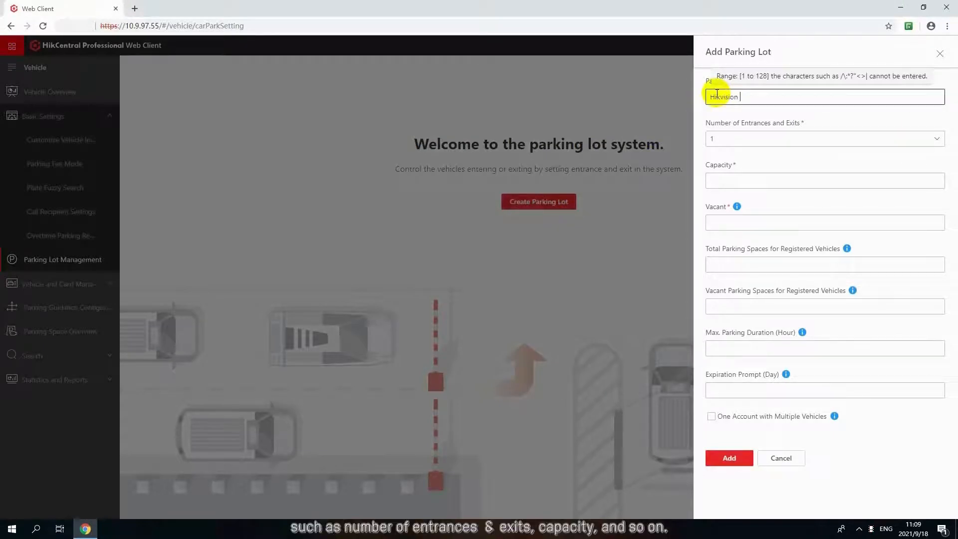
{"action": "left_click", "coordinate": [726, 140]}
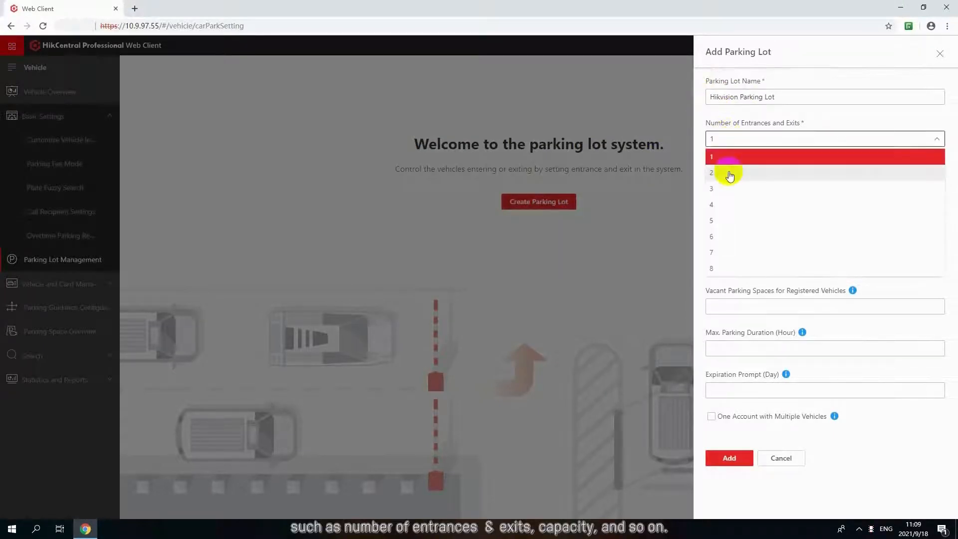
{"action": "left_click", "coordinate": [728, 172]}
Set the parking lot's capacity to 1000, and its vacant, total registered and vacant registered spaces to 980 each
{"action": "left_click", "coordinate": [730, 179]}
{"action": "type", "text": "1000"}
{"action": "left_click", "coordinate": [732, 220]}
{"action": "type", "text": "980"}
{"action": "left_click", "coordinate": [737, 264]}
{"action": "type", "text": "980"}
{"action": "left_click", "coordinate": [737, 305]}
{"action": "type", "text": "980"}
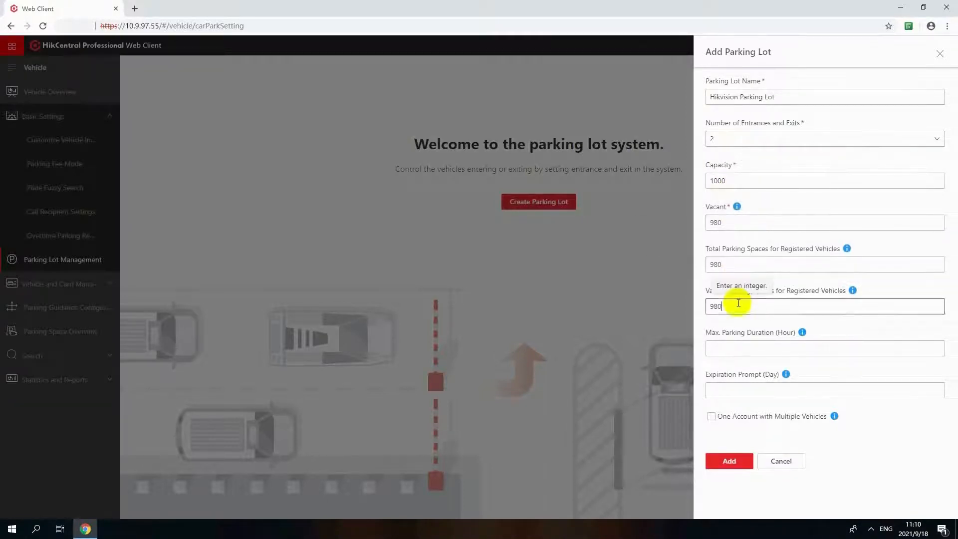
Set the maximum parking duration to 24 hours and the expiration prompt to 7 days, and add the parking lot
{"action": "left_click", "coordinate": [739, 348]}
{"action": "type", "text": "24"}
{"action": "left_click", "coordinate": [741, 390]}
{"action": "type", "text": "7"}
{"action": "left_click", "coordinate": [731, 459]}
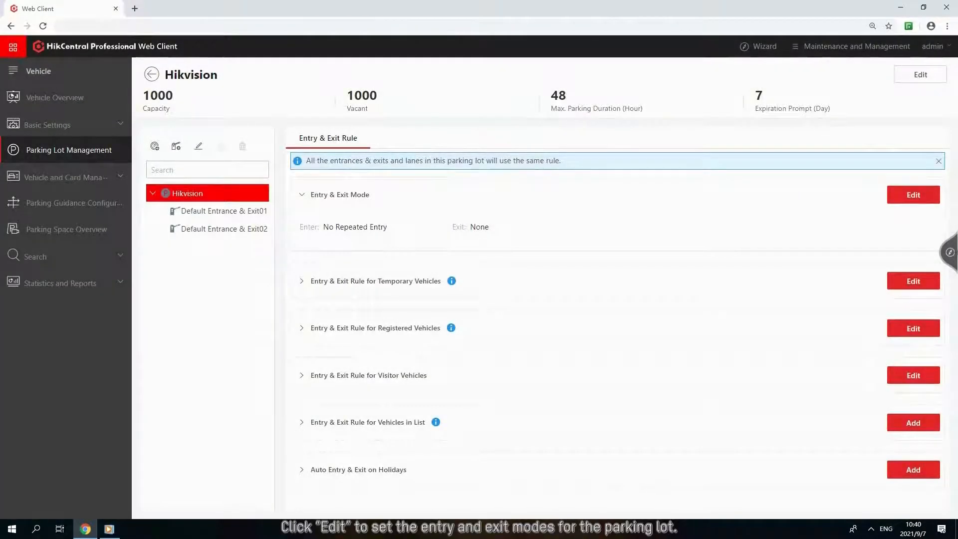
Save the parking lot's entry mode with No Repeated Entry, and the registered-vehicle rule with automatic, all-day entry and exit
{"action": "left_click", "coordinate": [912, 194]}
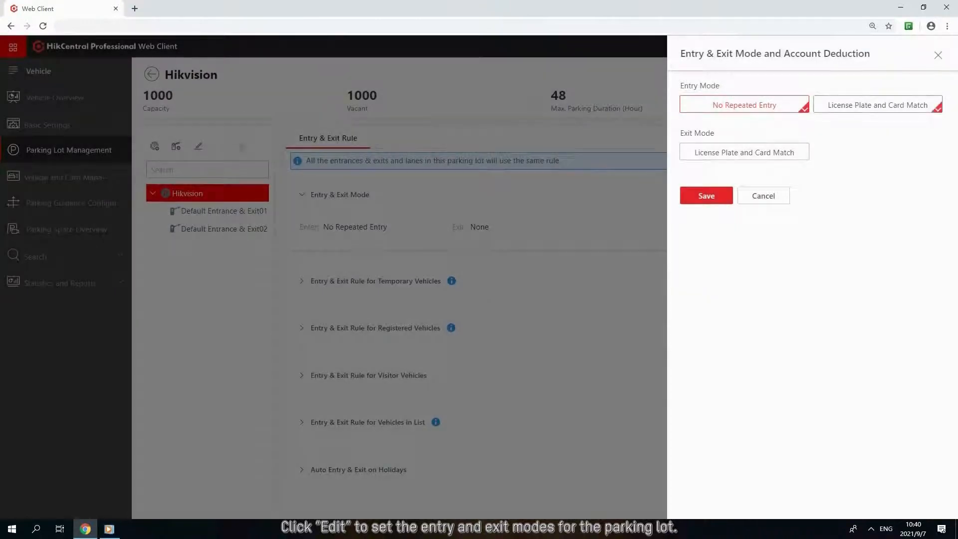
{"action": "left_click", "coordinate": [706, 195]}
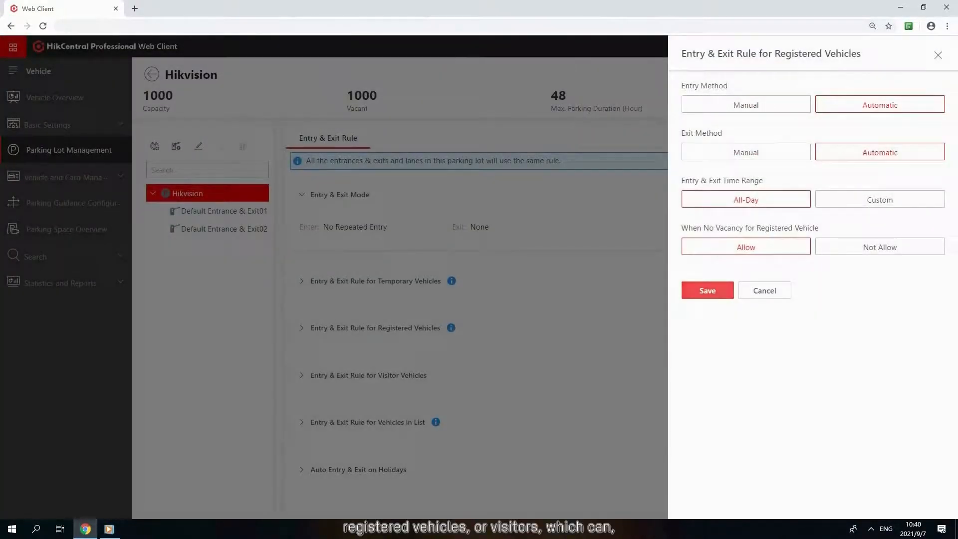
{"action": "left_click", "coordinate": [708, 290]}
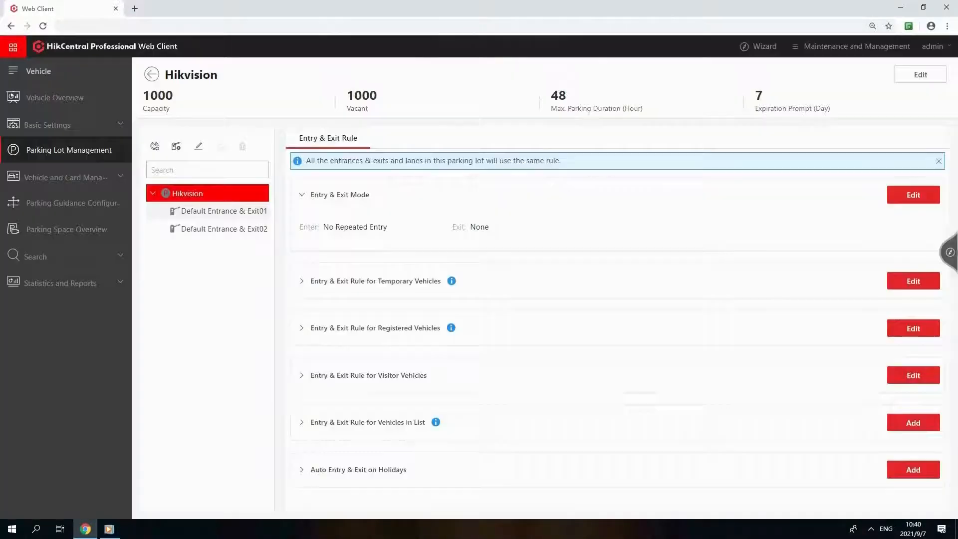
Rename the parking lot's Default Entrance & Exit01 as East Gate
{"action": "left_click", "coordinate": [223, 211]}
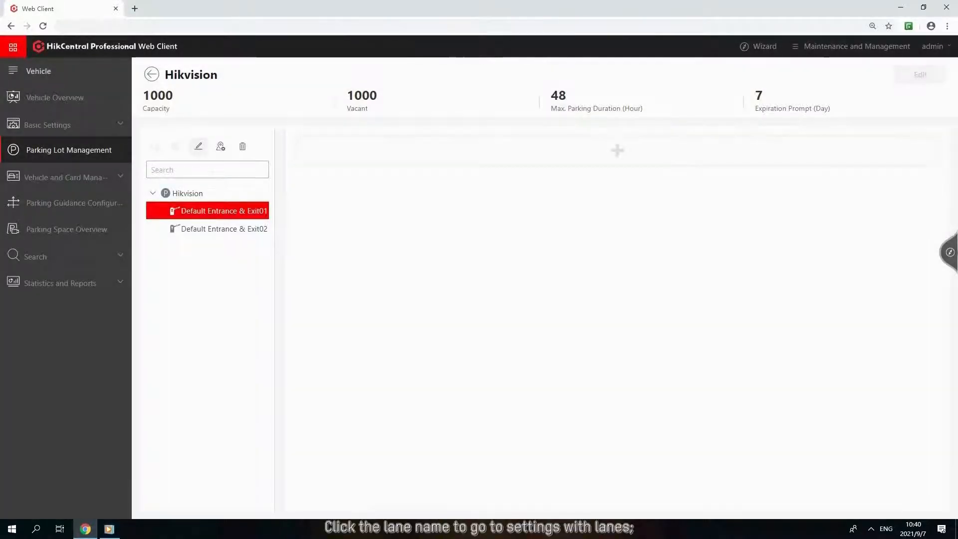
{"action": "left_click", "coordinate": [198, 146]}
{"action": "type", "text": "East Gate"}
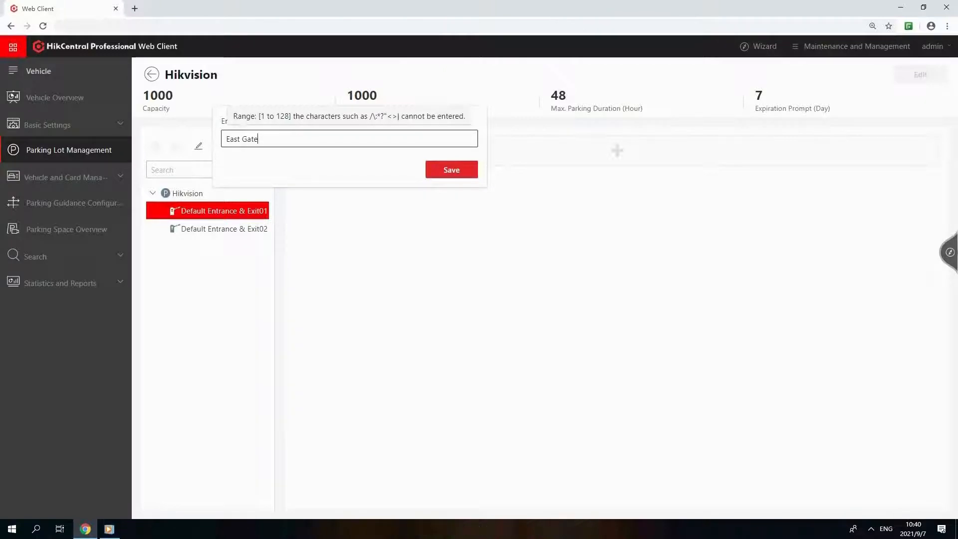
{"action": "key", "text": "Return"}
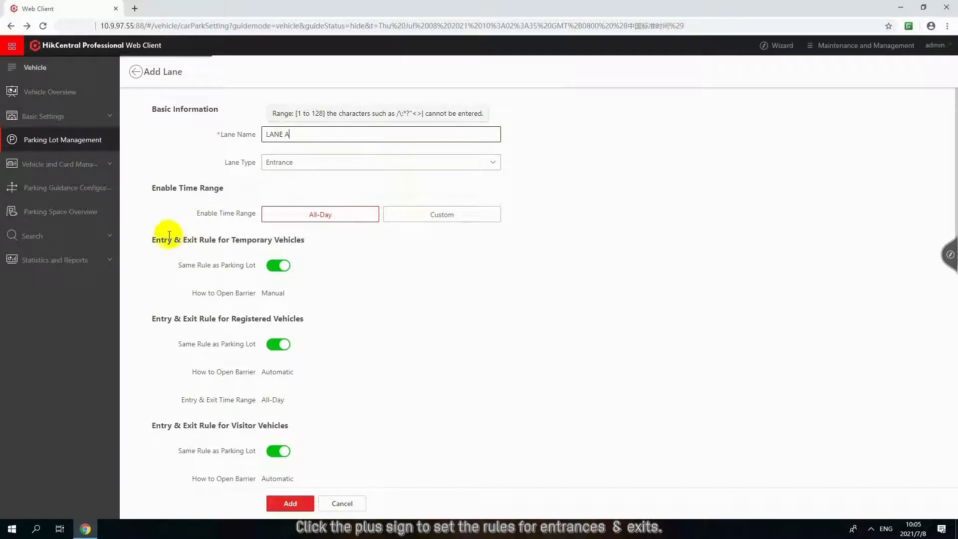
Link the Entrance capture unit and the video intercom device Entrance KV8213 to the new entrance lane LANE A
{"action": "left_click", "coordinate": [282, 269]}
{"action": "scroll", "coordinate": [300, 281], "scroll_direction": "down", "scroll_amount": 8}
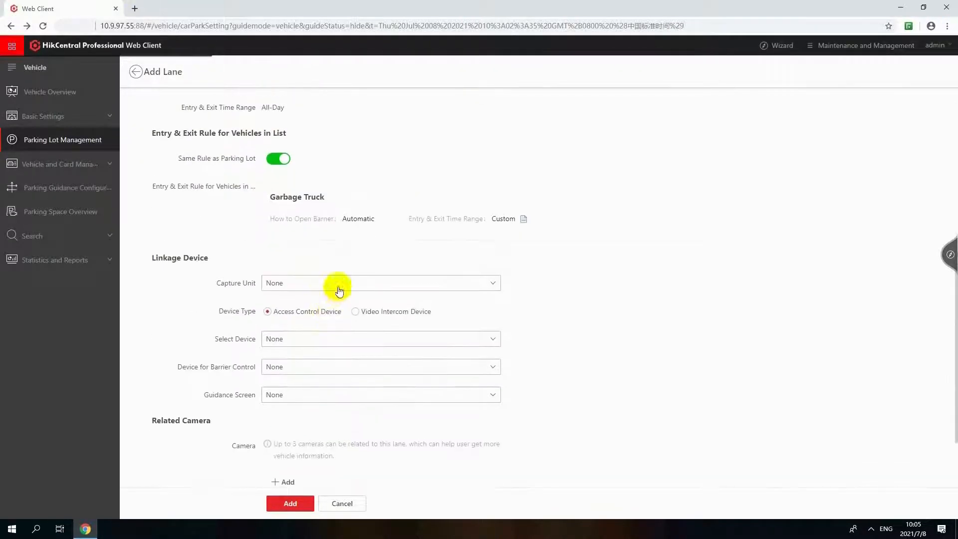
{"action": "left_click", "coordinate": [339, 289]}
{"action": "left_click", "coordinate": [325, 316]}
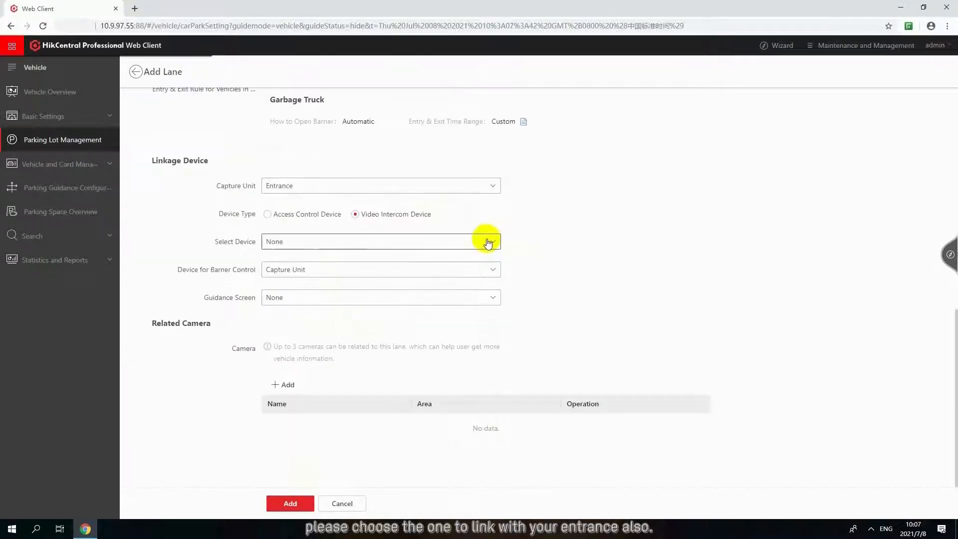
{"action": "left_click", "coordinate": [487, 243]}
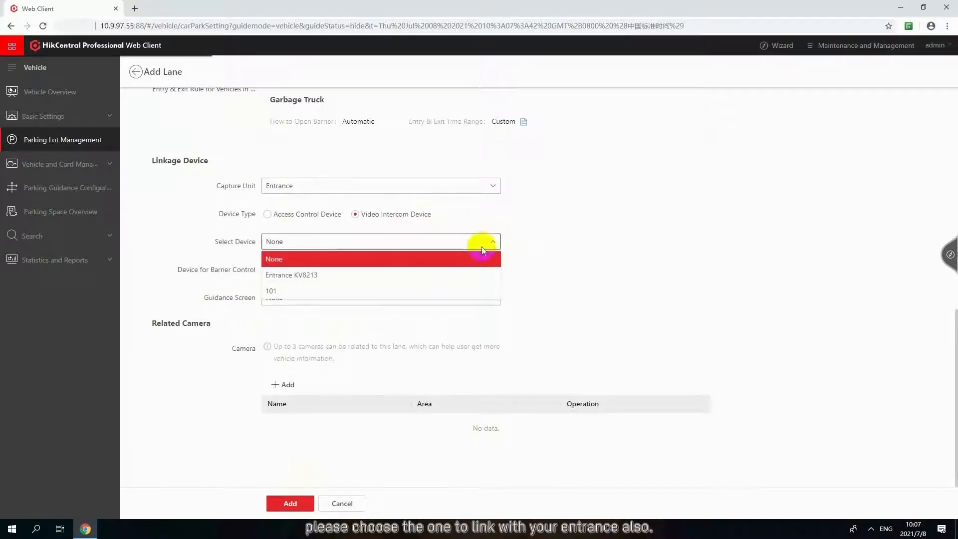
{"action": "left_click", "coordinate": [475, 272]}
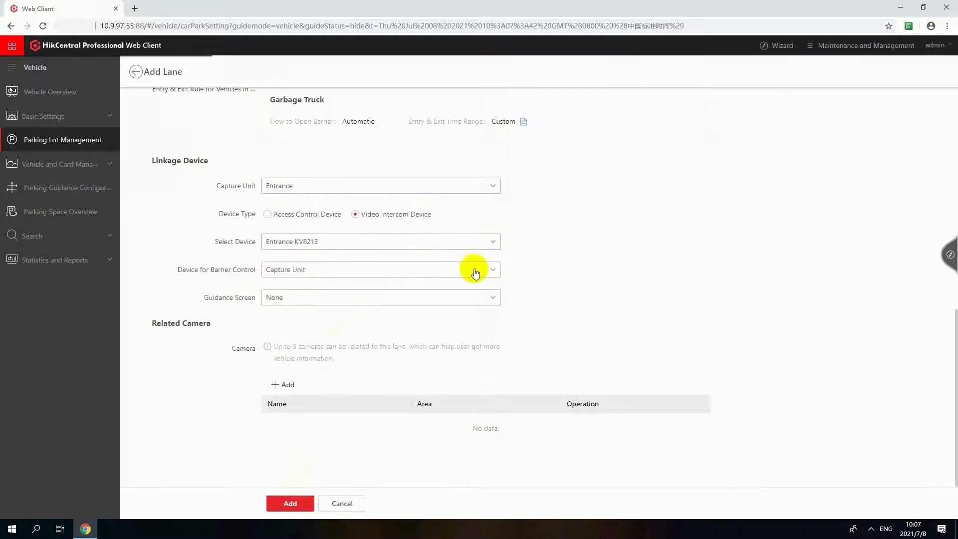
Relate the Playground camera from area 10.9.97.33 to LANE A and add the lane
{"action": "left_click", "coordinate": [284, 385]}
{"action": "left_click", "coordinate": [281, 231]}
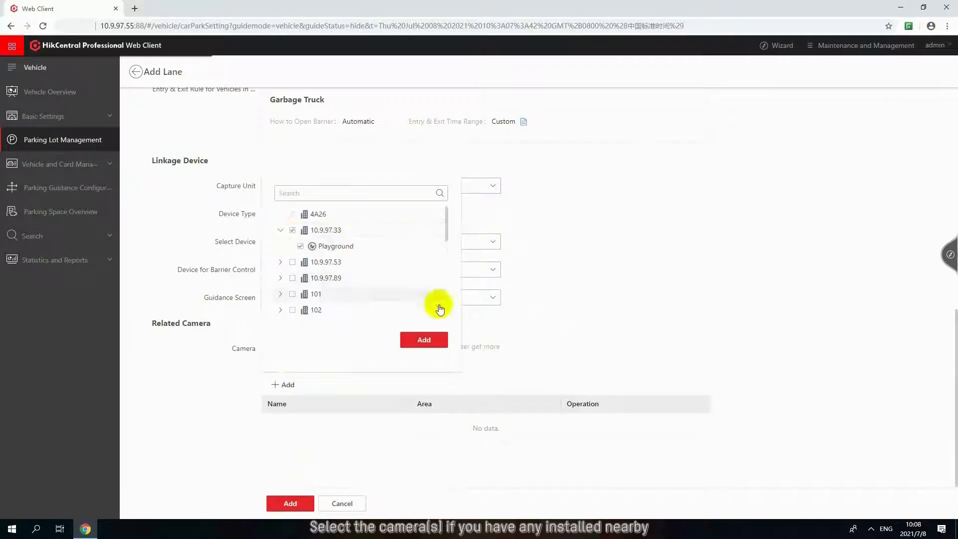
{"action": "left_click", "coordinate": [433, 337]}
{"action": "left_click", "coordinate": [272, 500]}
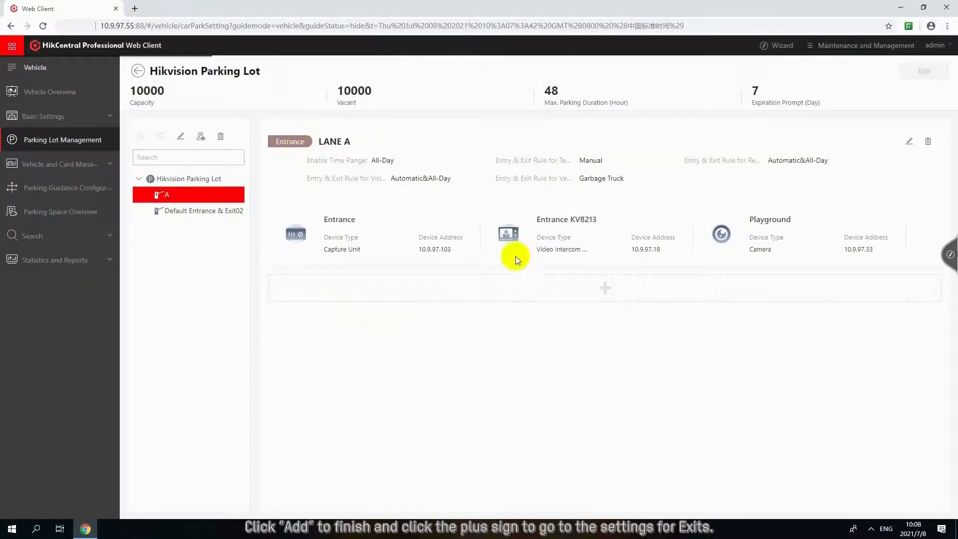
Start a new lane named LANE B with the lane type Exit
{"action": "left_click", "coordinate": [577, 289]}
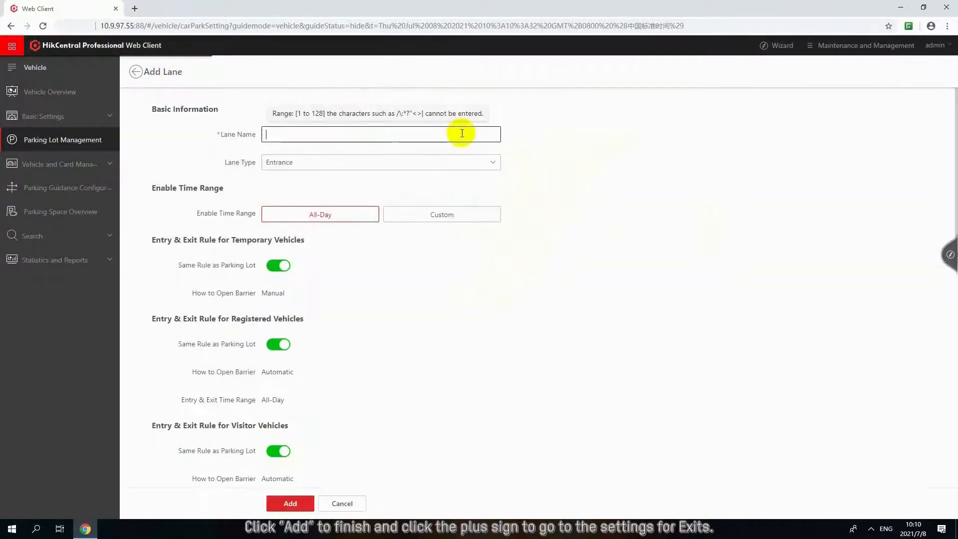
{"action": "type", "text": "LANE B"}
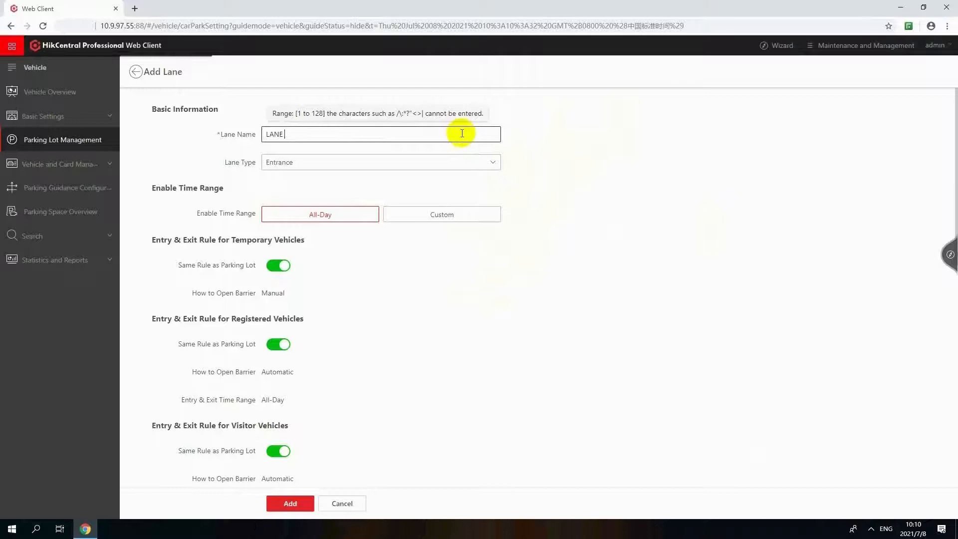
{"action": "left_click", "coordinate": [463, 161]}
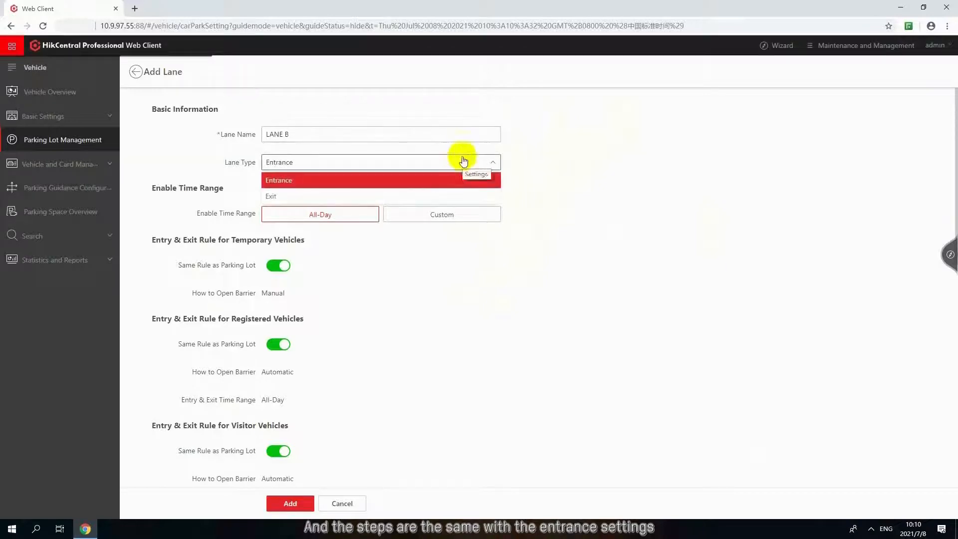
{"action": "left_click", "coordinate": [451, 195]}
Link capture unit IPCamera 04 to LANE B, with the capture unit as the device for barrier control
{"action": "scroll", "coordinate": [394, 238], "scroll_direction": "down", "scroll_amount": 7}
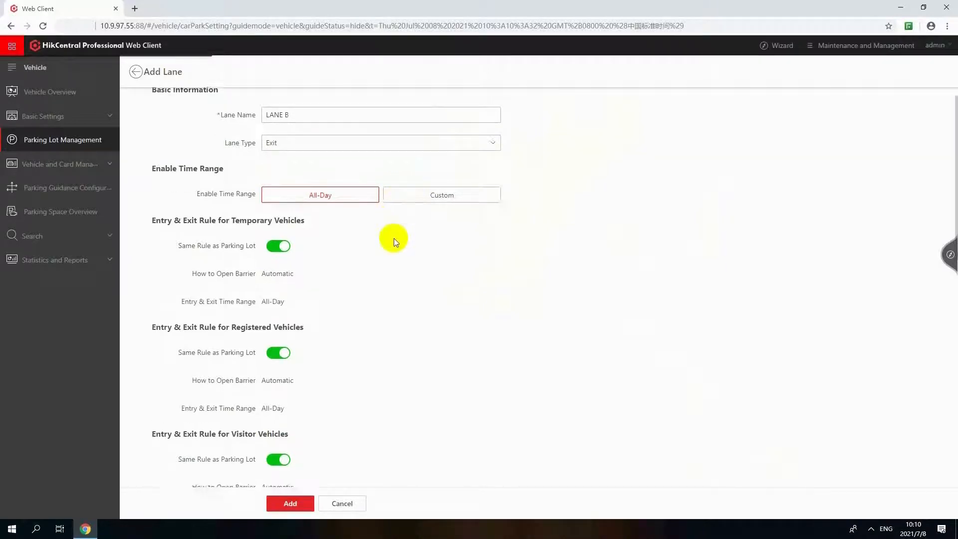
{"action": "scroll", "coordinate": [394, 238], "scroll_direction": "down", "scroll_amount": 3}
{"action": "left_click", "coordinate": [399, 211]}
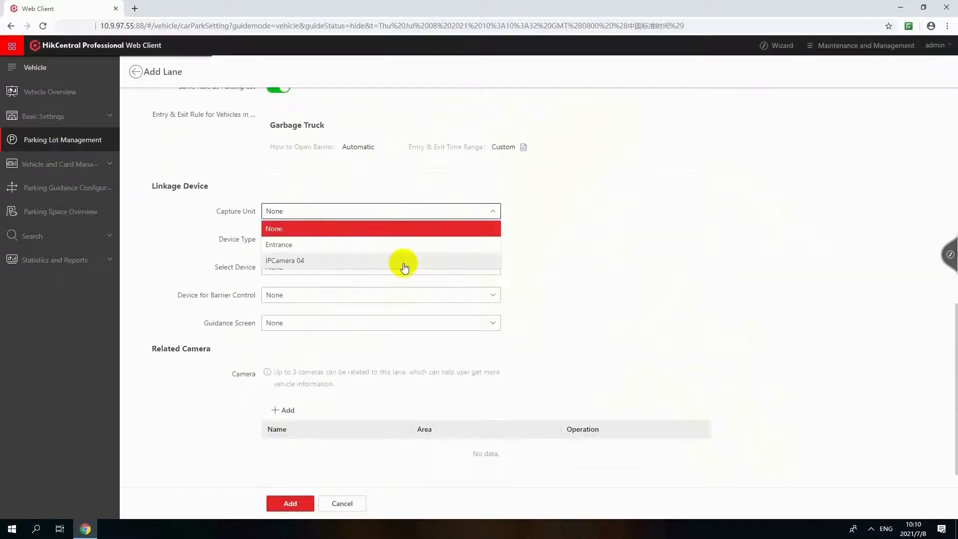
{"action": "left_click", "coordinate": [402, 261]}
{"action": "left_click", "coordinate": [412, 294]}
{"action": "left_click", "coordinate": [417, 329]}
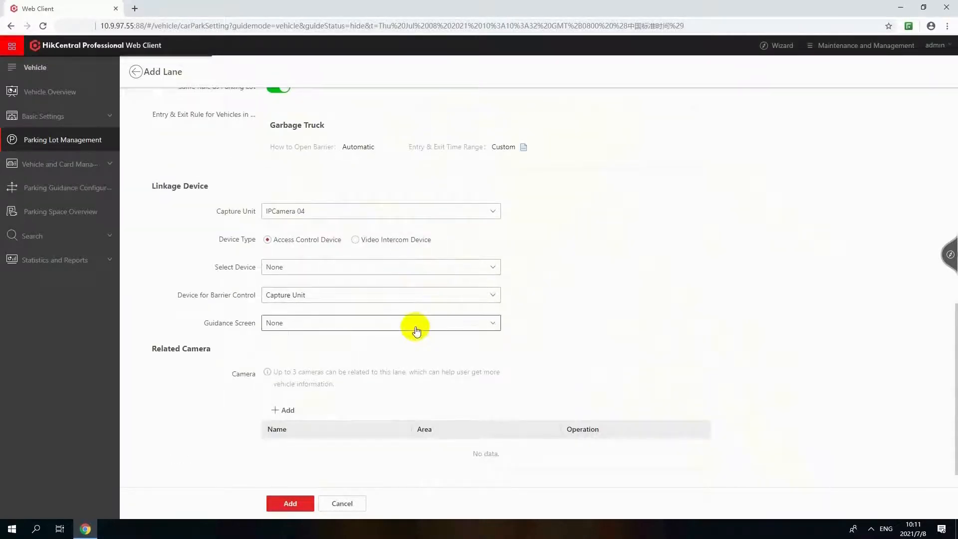
Relate the camera Exit Relate Cam from area 10.9.97.89 to LANE B and add the lane
{"action": "scroll", "coordinate": [412, 328], "scroll_direction": "down", "scroll_amount": 1}
{"action": "left_click", "coordinate": [287, 384]}
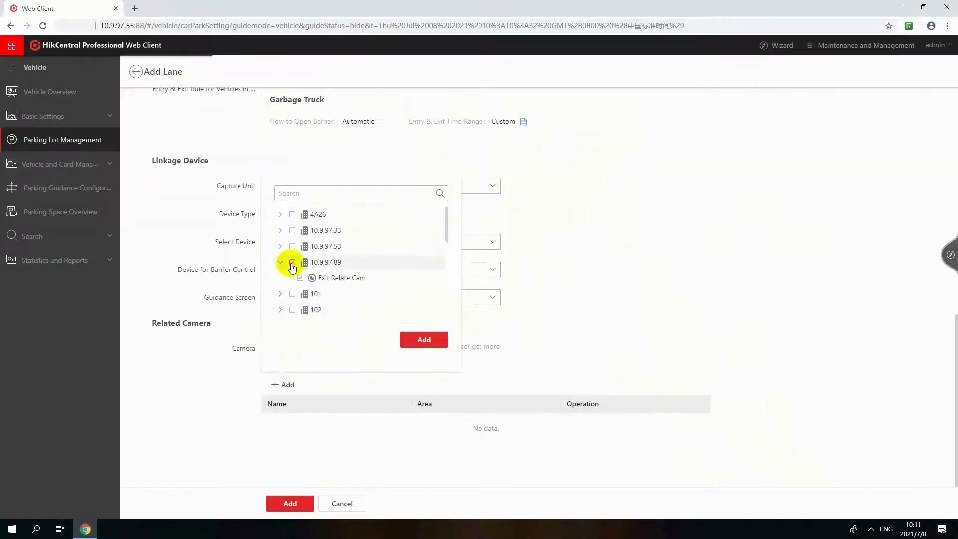
{"action": "left_click", "coordinate": [416, 339]}
{"action": "left_click", "coordinate": [301, 503]}
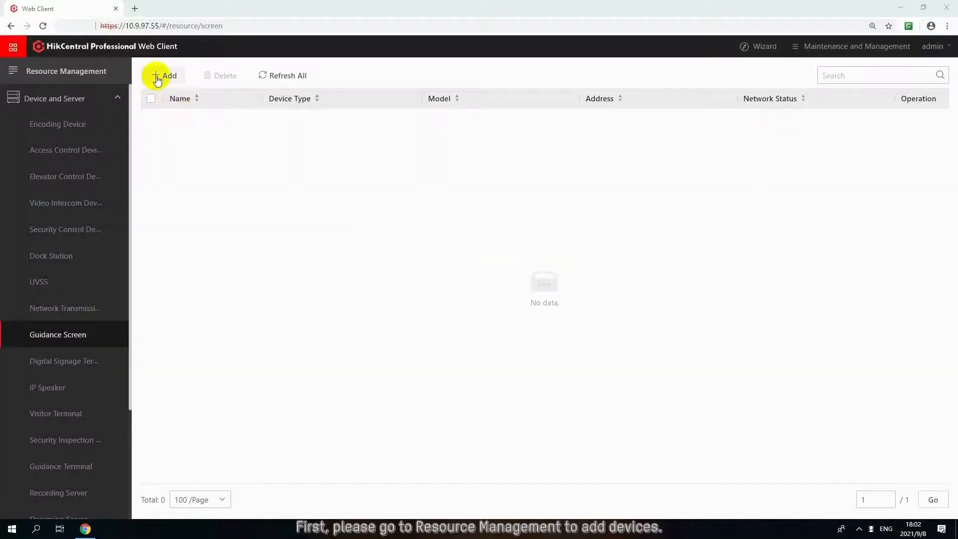
Add an indoor guidance screen named Guidance Screen with LAN IP address 10.9.99.211 and device port 10000
{"action": "left_click", "coordinate": [157, 75]}
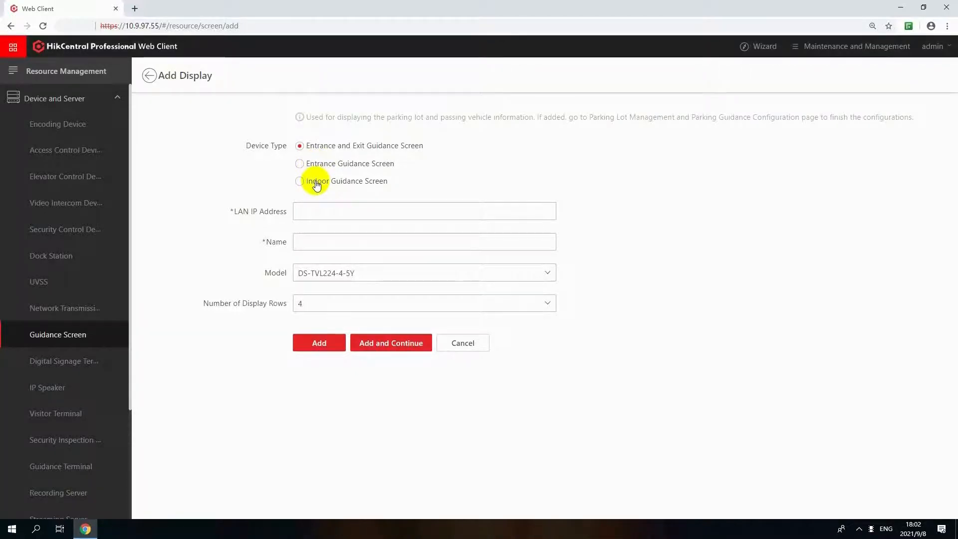
{"action": "left_click", "coordinate": [317, 183]}
{"action": "left_click", "coordinate": [333, 207]}
{"action": "type", "text": "10.9.99.211"}
{"action": "left_click", "coordinate": [316, 240]}
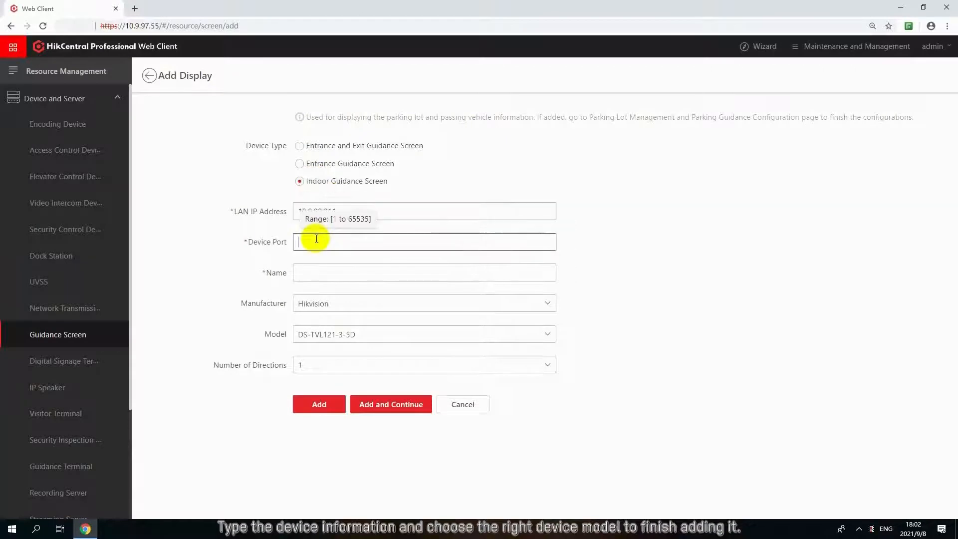
{"action": "left_click", "coordinate": [332, 274]}
{"action": "type", "text": "Guidance Screen"}
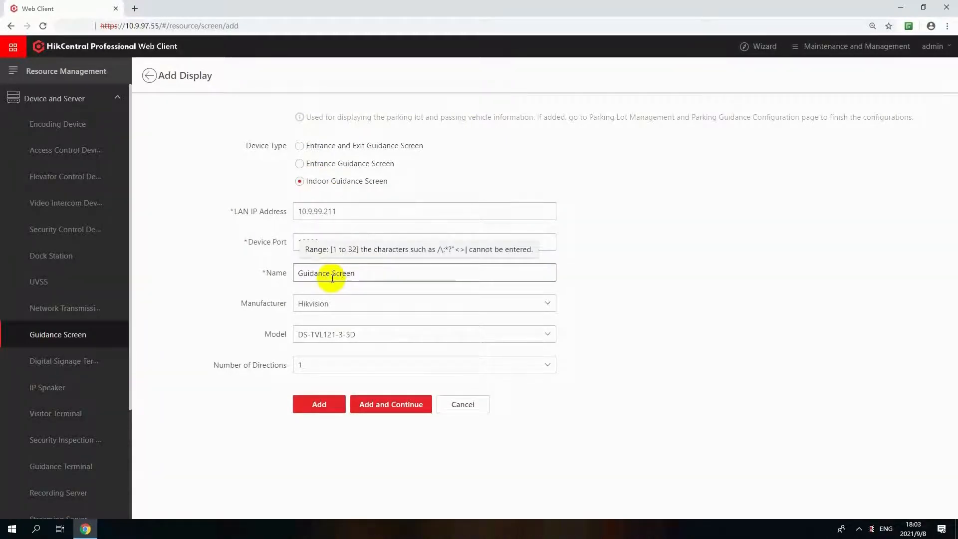
{"action": "left_click", "coordinate": [331, 401]}
Start a new guidance terminal with address 10.9.99.97 and name TPM
{"action": "left_click", "coordinate": [67, 466]}
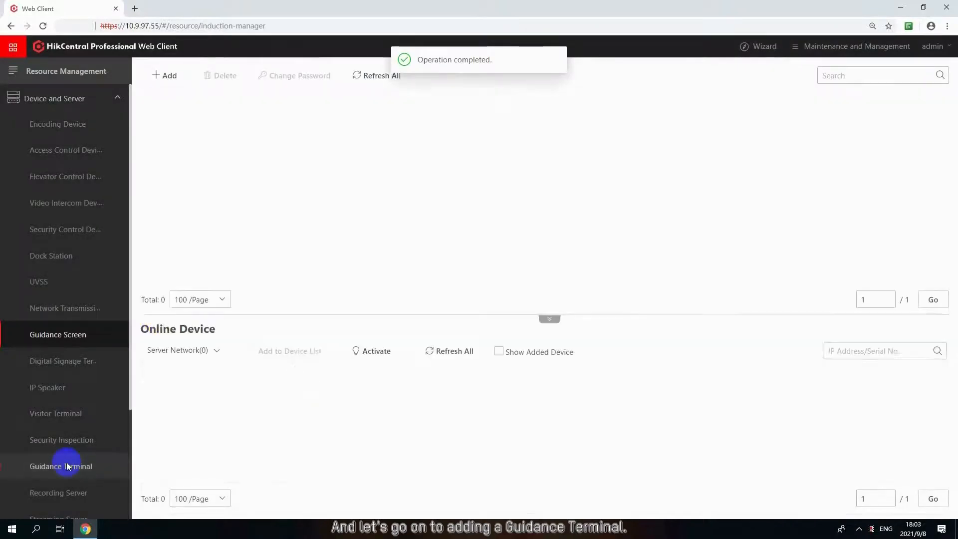
{"action": "left_click", "coordinate": [164, 75]}
{"action": "left_click", "coordinate": [304, 234]}
{"action": "type", "text": "10.9.99.97"}
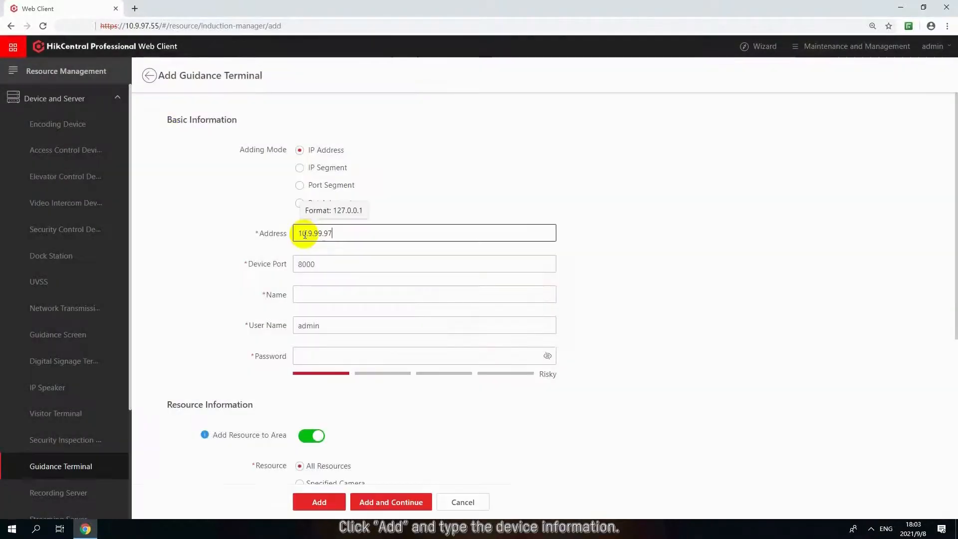
{"action": "left_click", "coordinate": [333, 296]}
{"action": "type", "text": "TPM"}
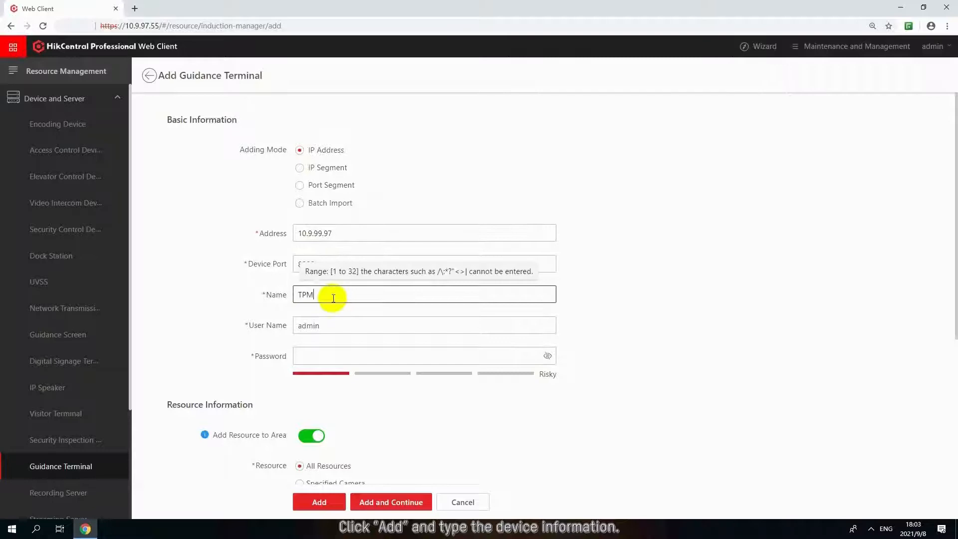
Enter the guidance terminal's password and add the terminal with all resources in an area created by device name
{"action": "left_click", "coordinate": [534, 356]}
{"action": "type", "text": "********"}
{"action": "scroll", "coordinate": [395, 402], "scroll_direction": "down", "scroll_amount": 3}
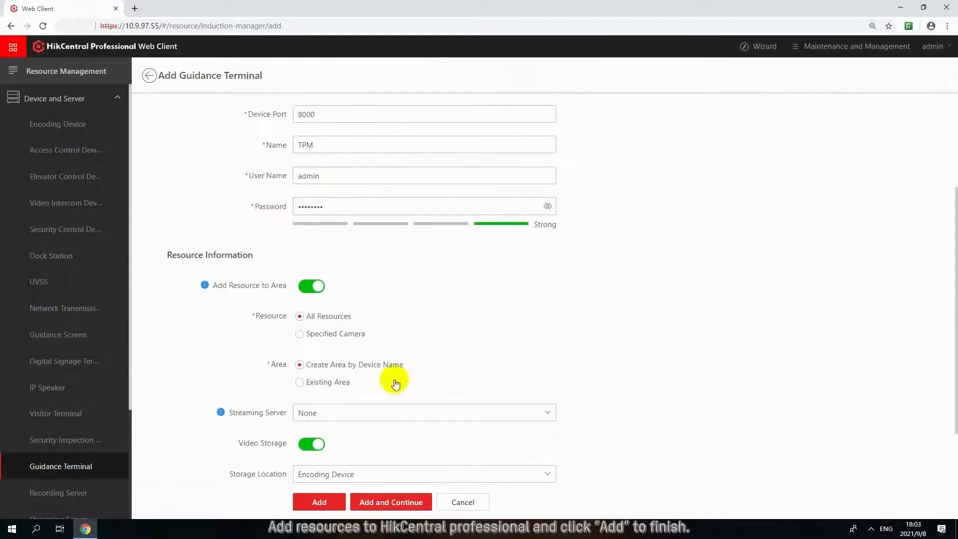
{"action": "scroll", "coordinate": [327, 382], "scroll_direction": "down", "scroll_amount": 2}
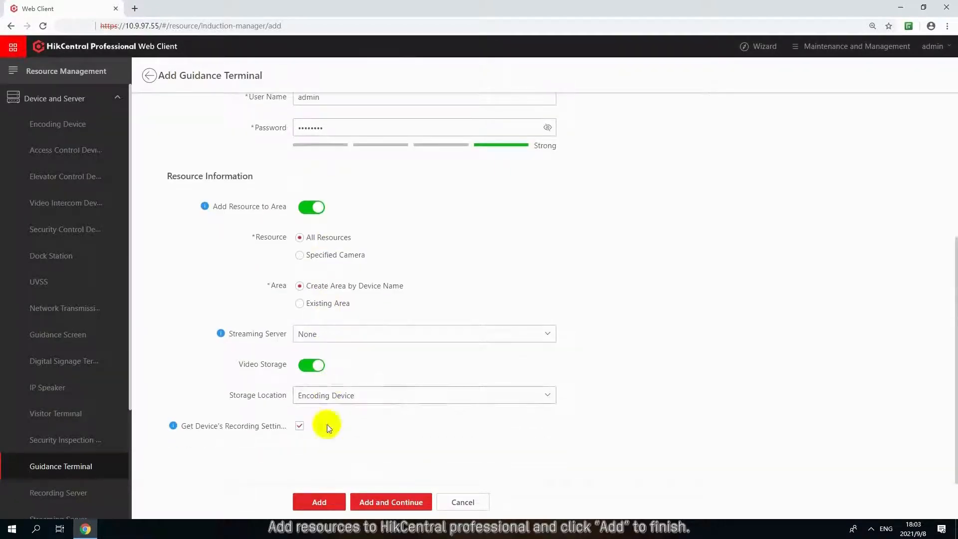
{"action": "left_click", "coordinate": [319, 502]}
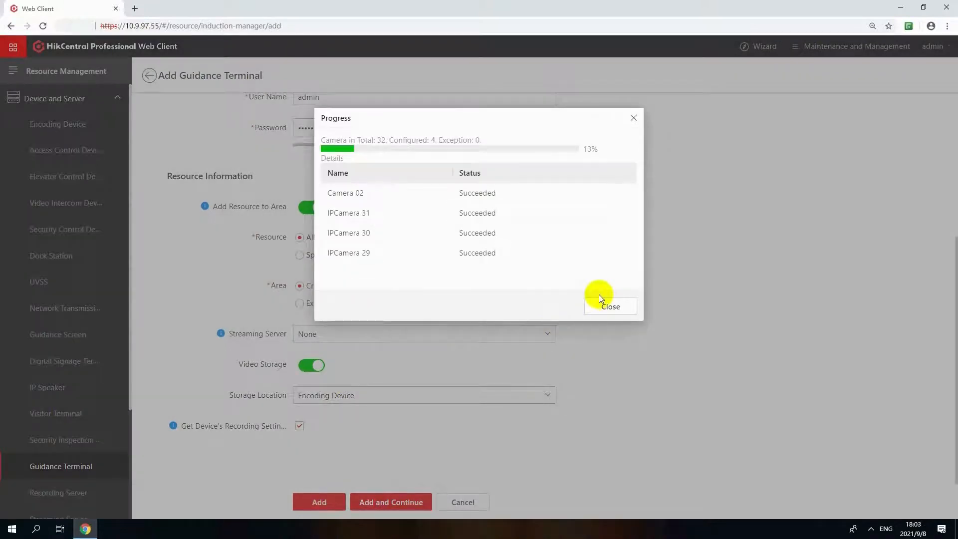
{"action": "left_click", "coordinate": [605, 304]}
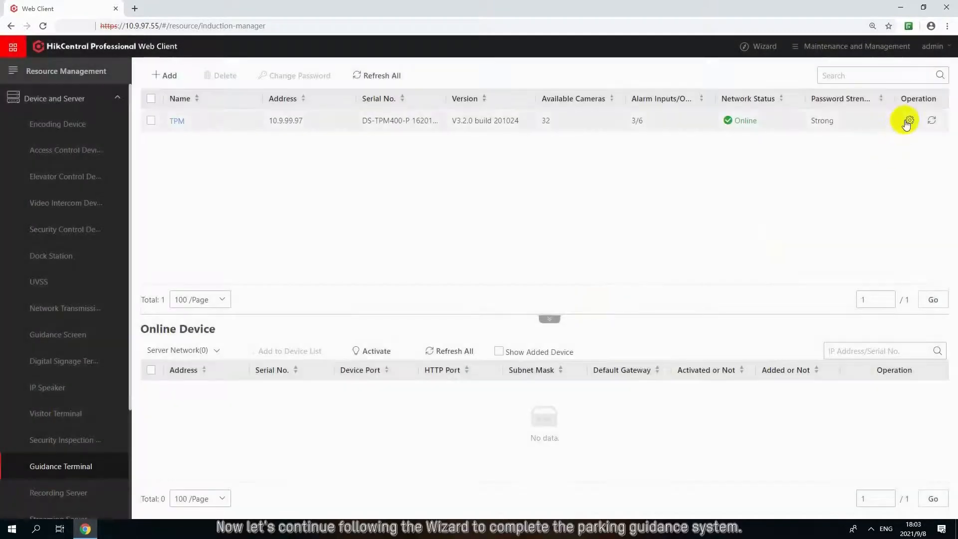
Follow the wizard's parking lot guidance to add a floor named B1 to Hikvision Parking Lot
{"action": "left_click", "coordinate": [947, 259]}
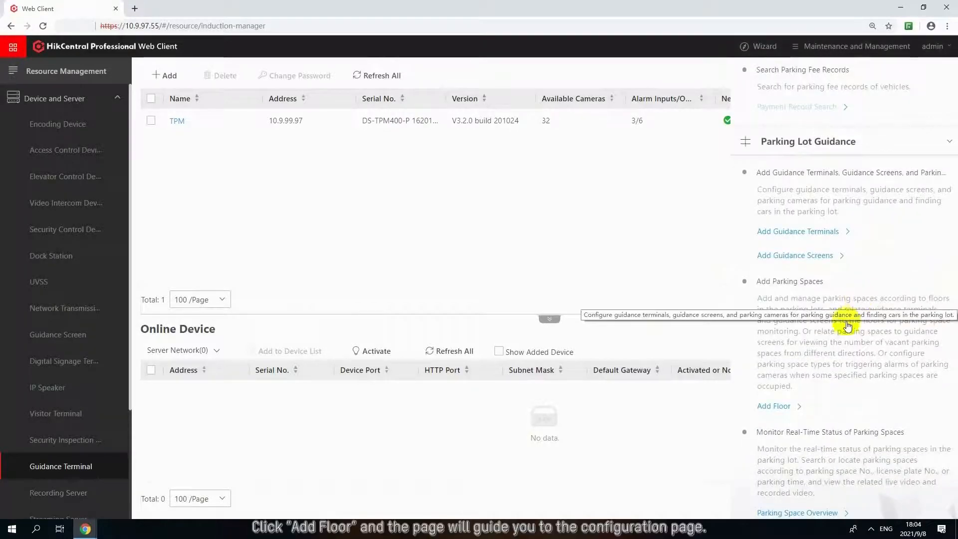
{"action": "left_click", "coordinate": [780, 398]}
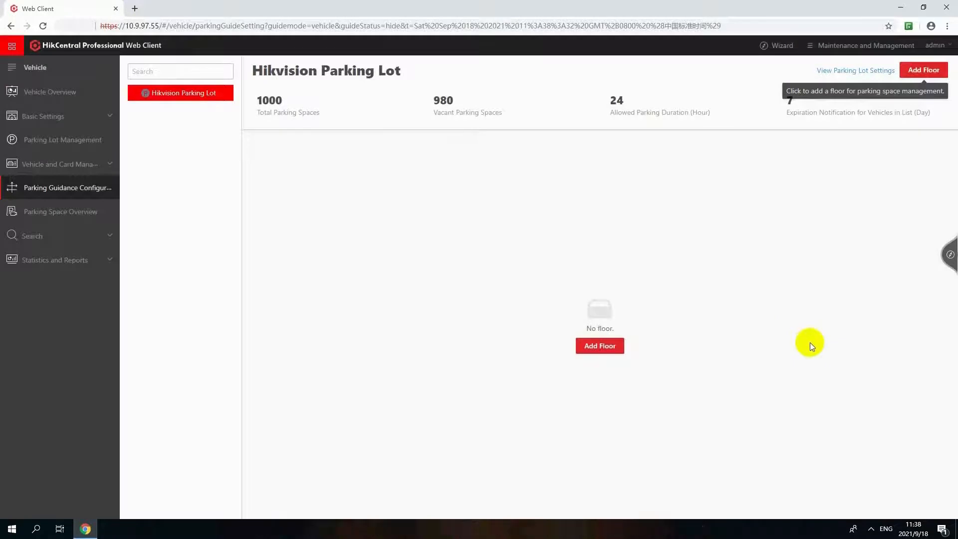
{"action": "left_click", "coordinate": [599, 345]}
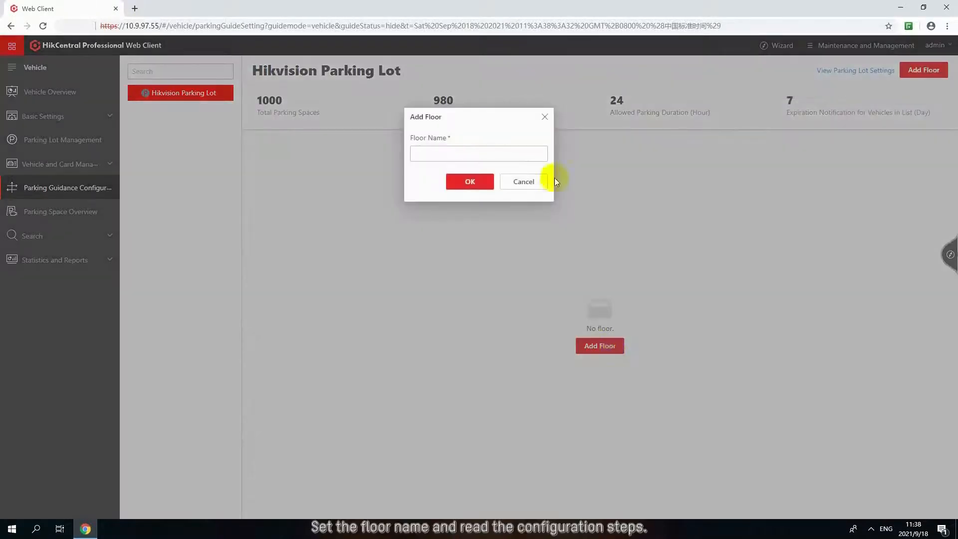
{"action": "left_click", "coordinate": [509, 152]}
{"action": "type", "text": "B1"}
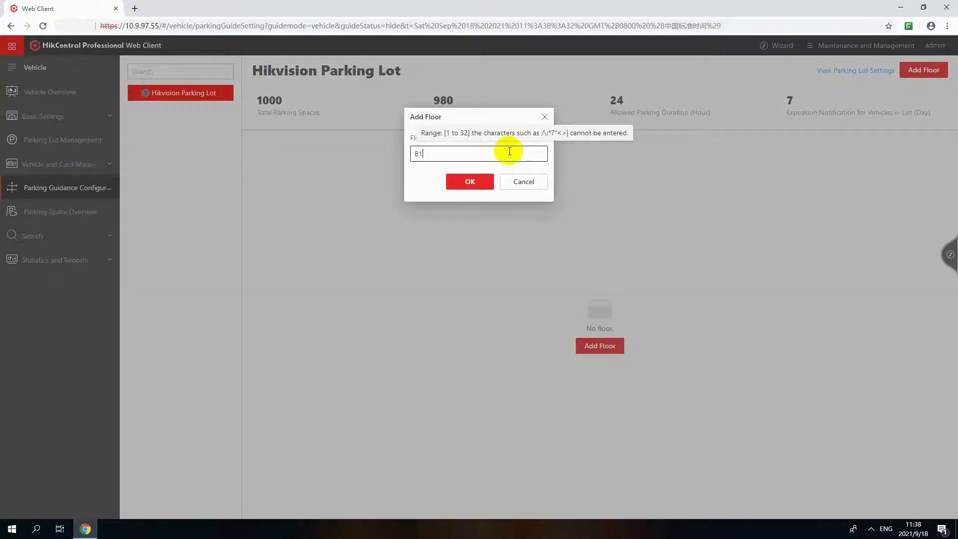
{"action": "left_click", "coordinate": [470, 181]}
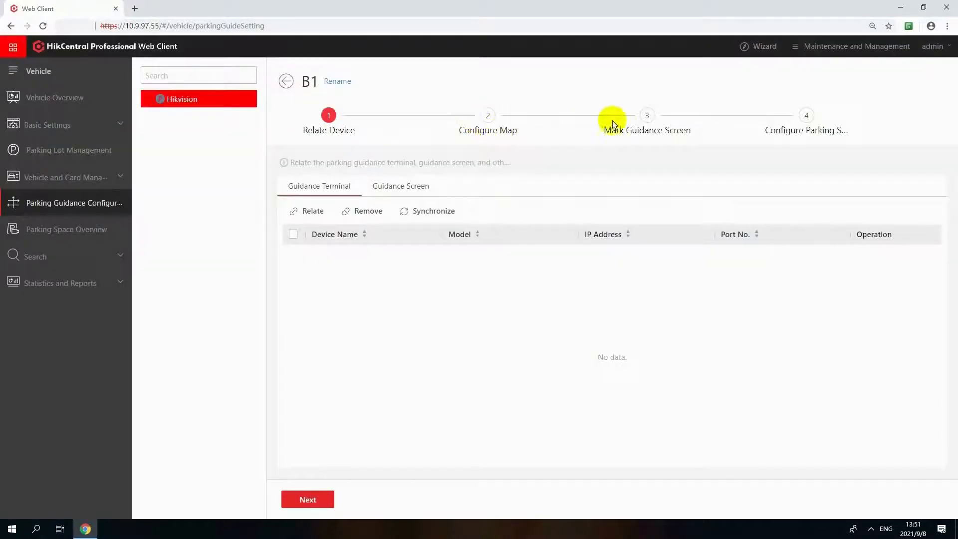
Relate the guidance terminal tpm to floor B1
{"action": "left_click", "coordinate": [313, 211]}
{"action": "left_click", "coordinate": [670, 148]}
{"action": "left_click", "coordinate": [657, 503]}
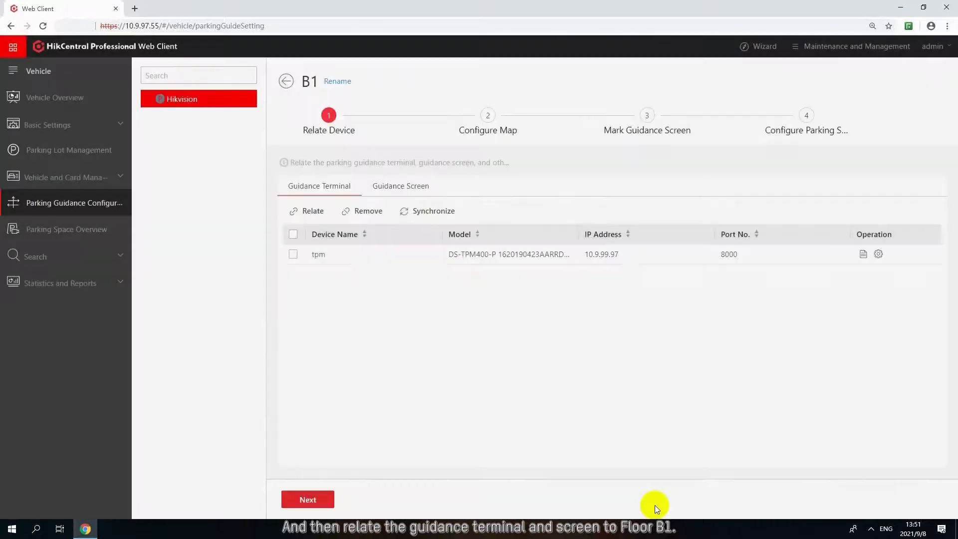
Relate the indoor guidance screen named Guidance Screen to floor B1 and proceed to the floor's map configuration
{"action": "left_click", "coordinate": [399, 186]}
{"action": "left_click", "coordinate": [291, 209]}
{"action": "left_click", "coordinate": [563, 147]}
{"action": "left_click", "coordinate": [573, 501]}
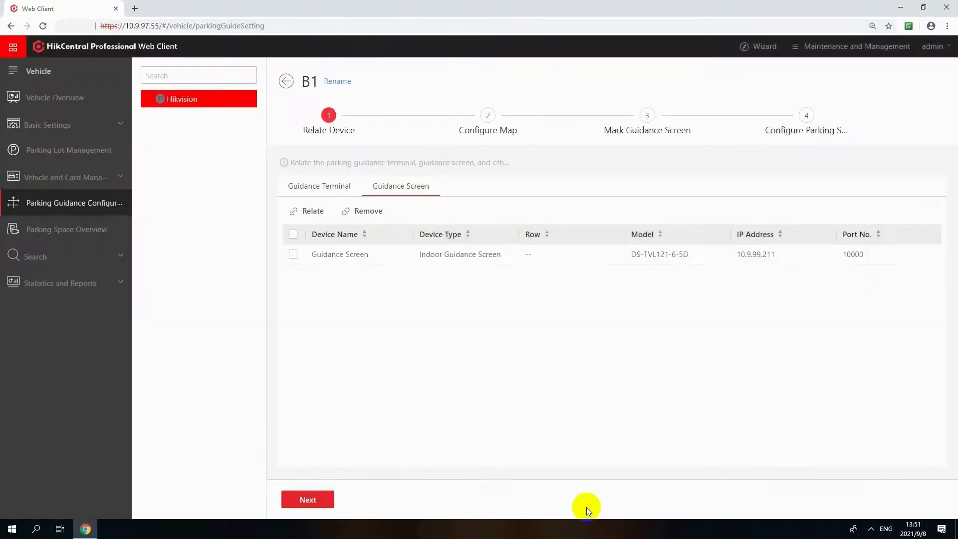
{"action": "left_click", "coordinate": [305, 499]}
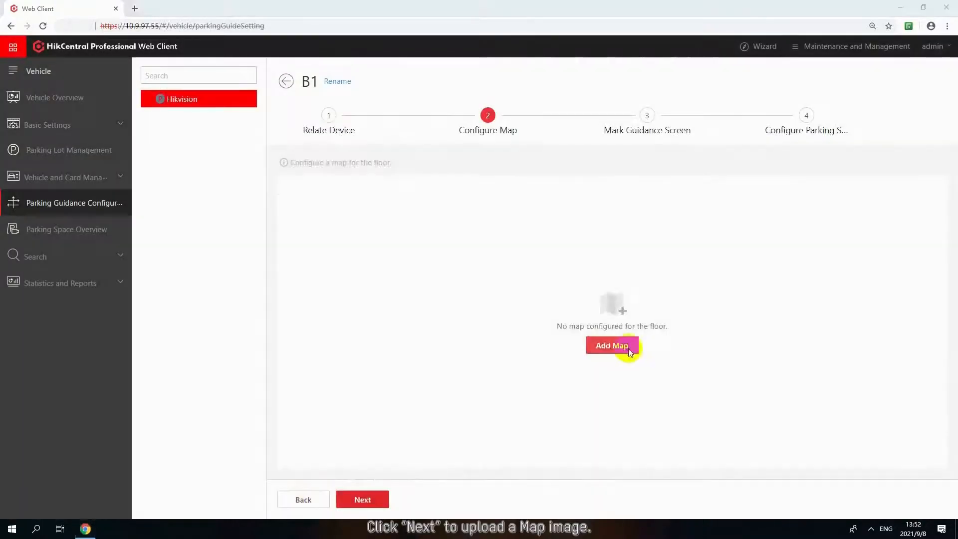
Upload a map image for floor B1 and mark the first bay of the upper row as parking space 1 with a smaller icon
{"action": "left_click", "coordinate": [592, 342]}
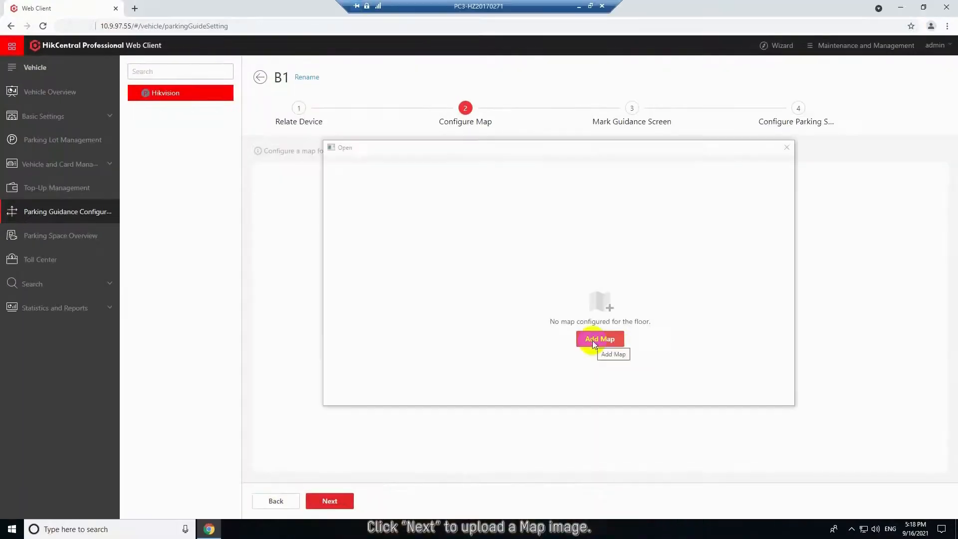
{"action": "left_click", "coordinate": [364, 209]}
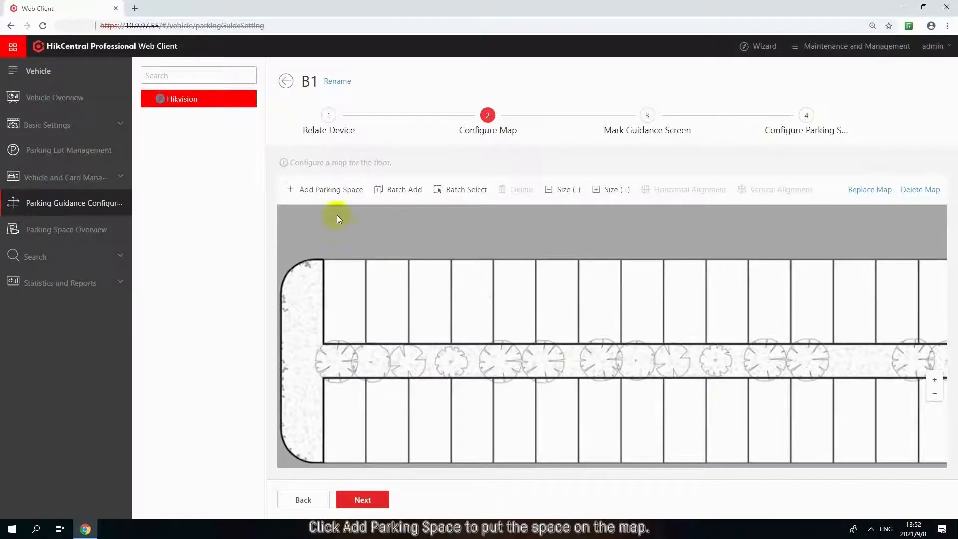
{"action": "left_click", "coordinate": [332, 194]}
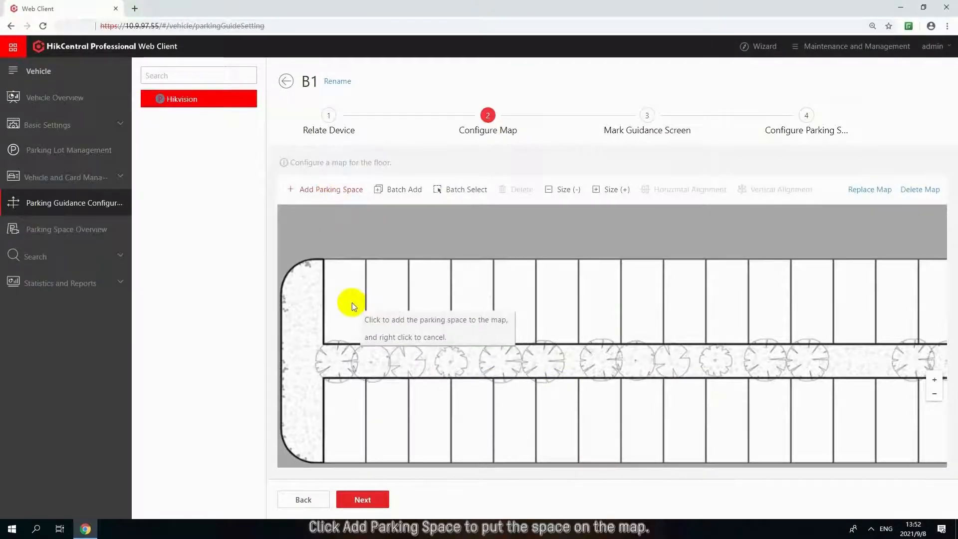
{"action": "left_click", "coordinate": [351, 303]}
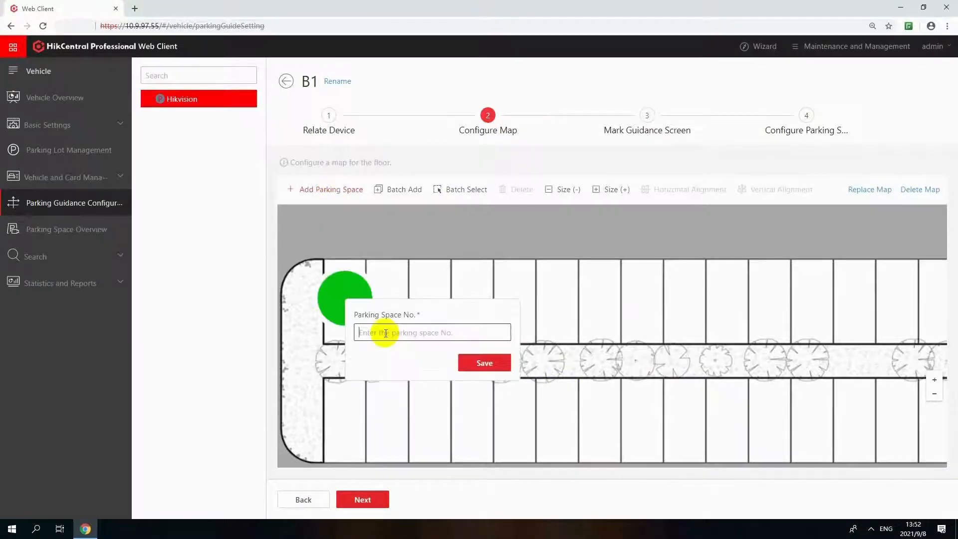
{"action": "type", "text": "1"}
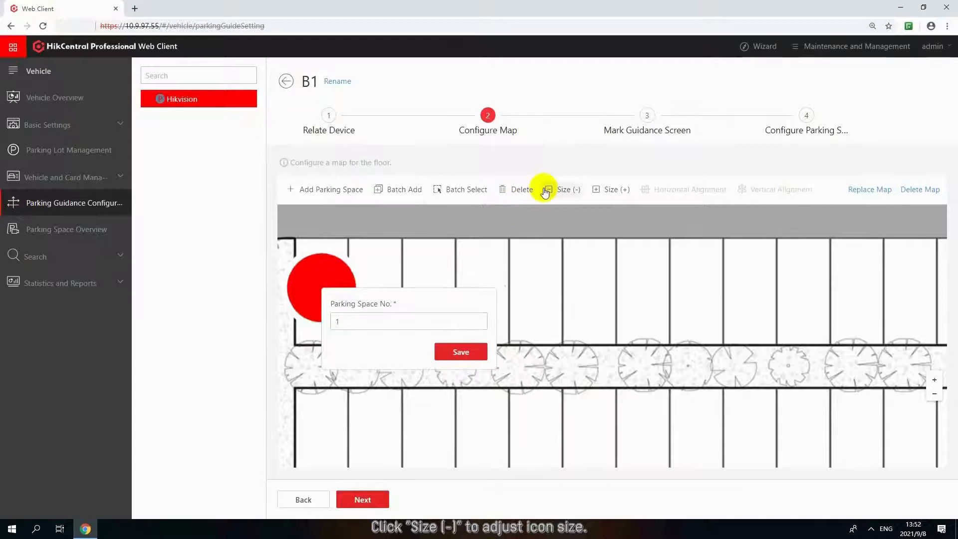
{"action": "left_click", "coordinate": [553, 189]}
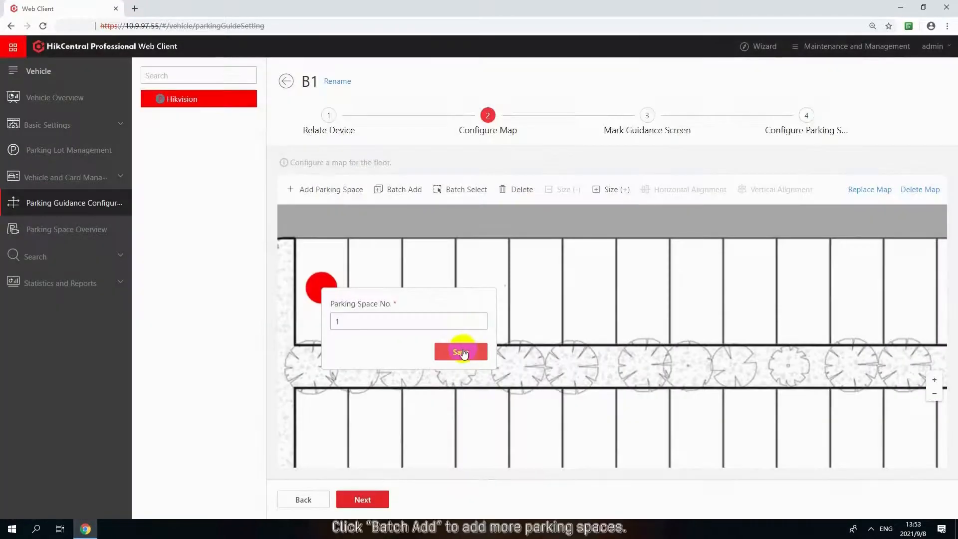
{"action": "left_click", "coordinate": [461, 352]}
Batch add 4 parking spaces along a line beside space 1, starting at No. 2 and sorted in ascending order
{"action": "left_click", "coordinate": [400, 190]}
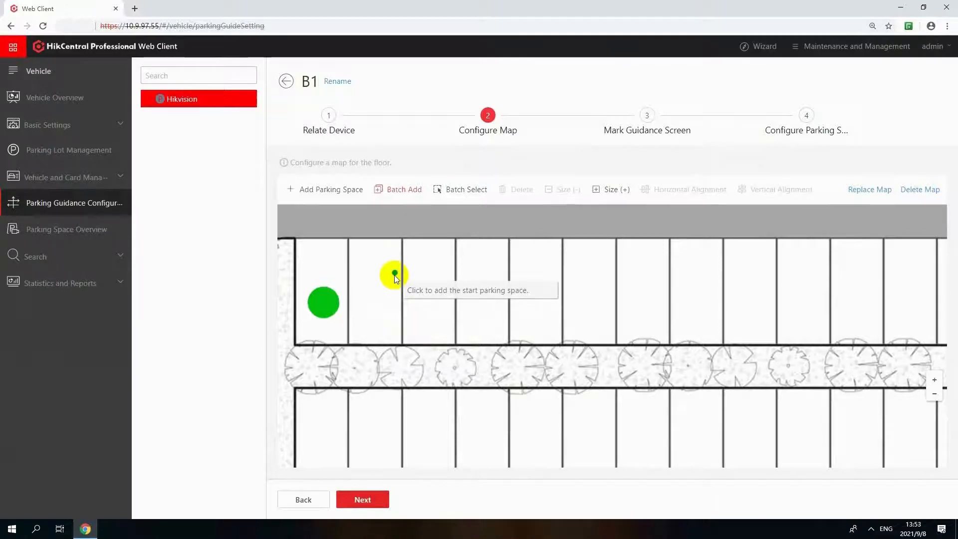
{"action": "left_click", "coordinate": [371, 299]}
{"action": "left_click", "coordinate": [551, 300]}
{"action": "left_click", "coordinate": [579, 332]}
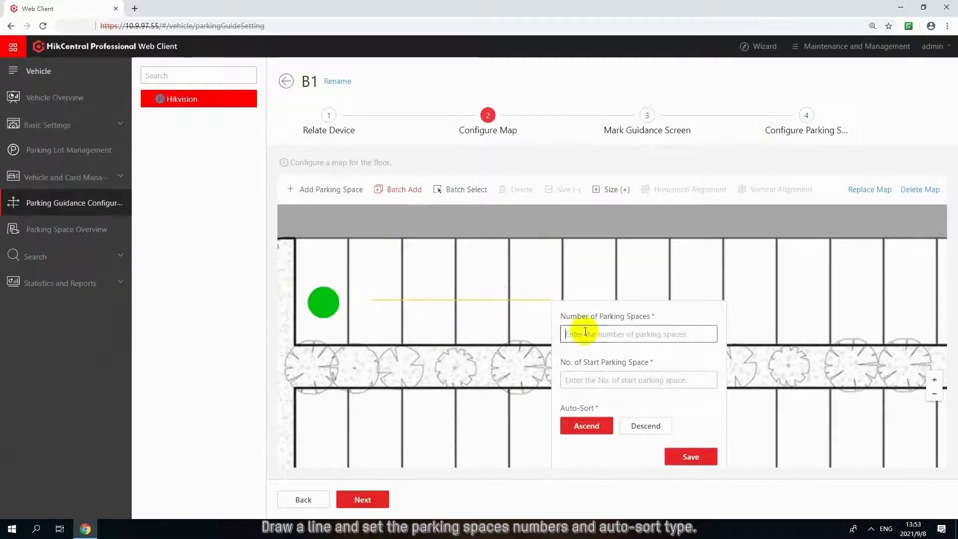
{"action": "type", "text": "4"}
{"action": "left_click", "coordinate": [581, 380]}
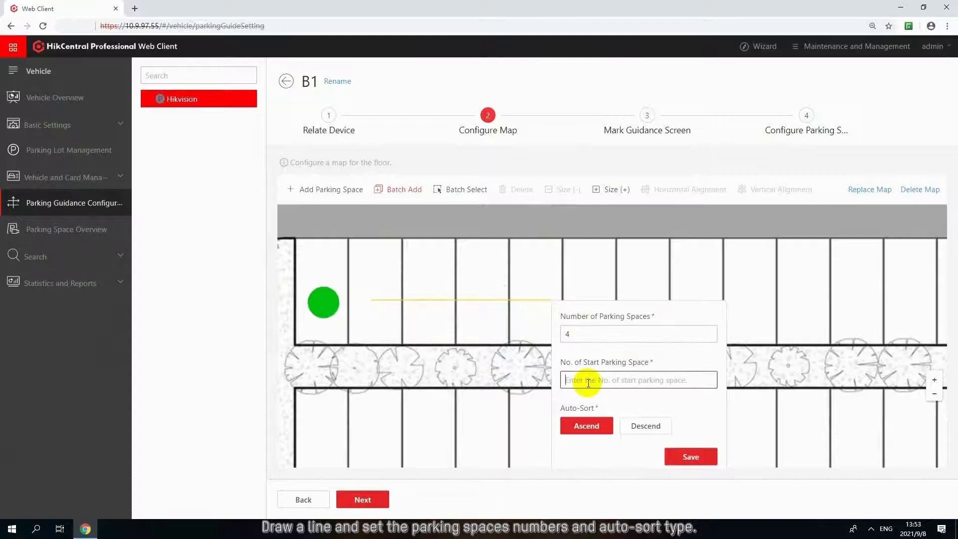
{"action": "type", "text": "2"}
{"action": "left_click", "coordinate": [598, 434]}
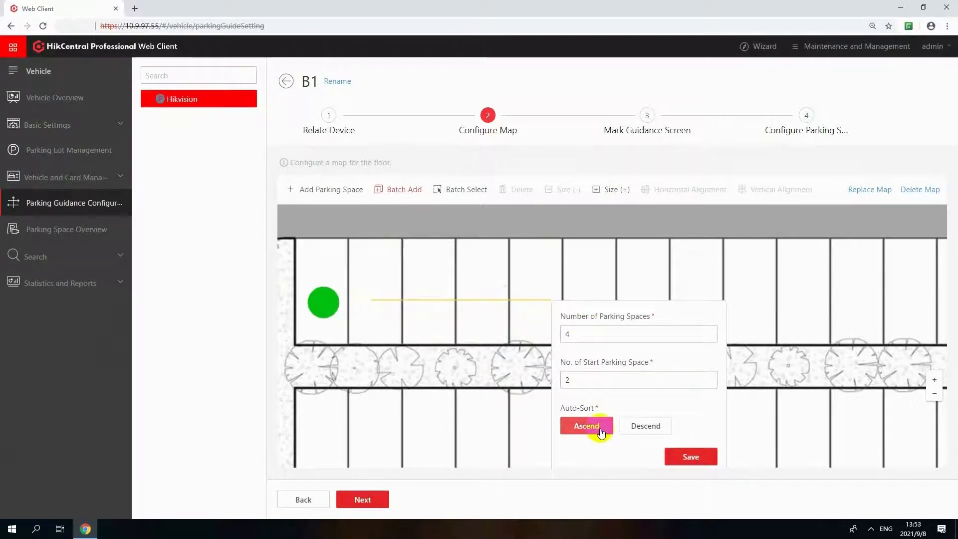
{"action": "left_click", "coordinate": [690, 456]}
Batch select all five parking spaces on the map and align them horizontally
{"action": "left_click", "coordinate": [460, 189]}
{"action": "left_click_drag", "start_coordinate": [292, 258], "coordinate": [556, 329]}
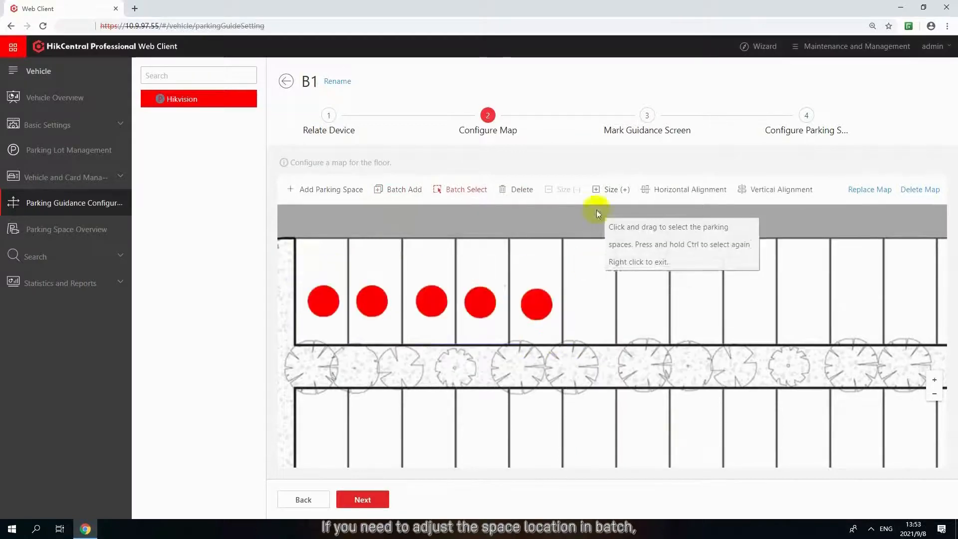
{"action": "left_click", "coordinate": [667, 195]}
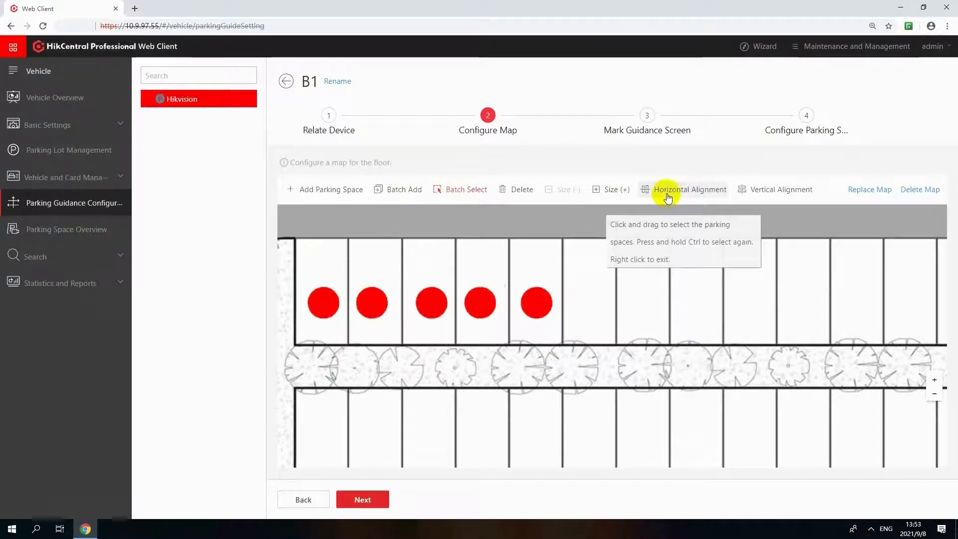
{"action": "left_click", "coordinate": [631, 313]}
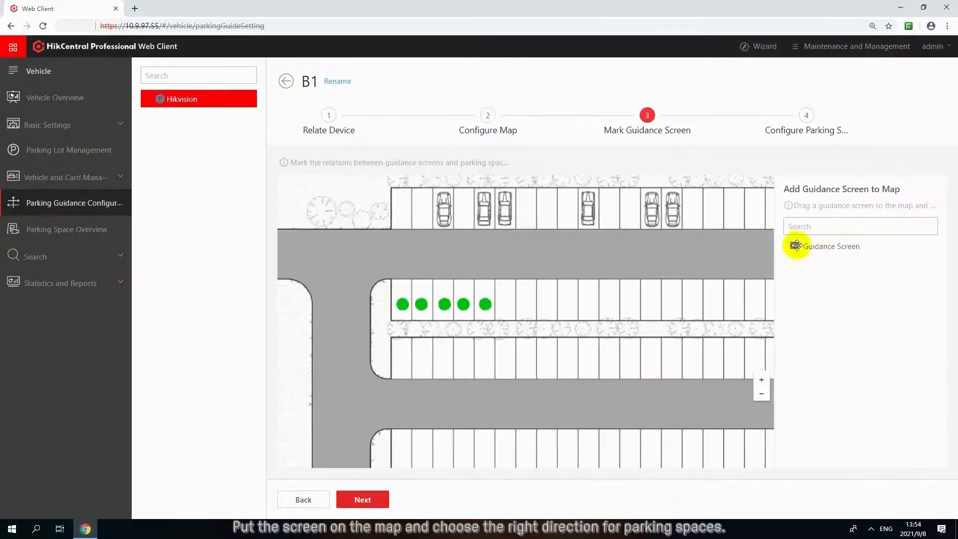
Place Guidance Screen at the road junction before the marked row and relate all five parking spaces to its right direction
{"action": "left_click_drag", "start_coordinate": [795, 246], "coordinate": [451, 288]}
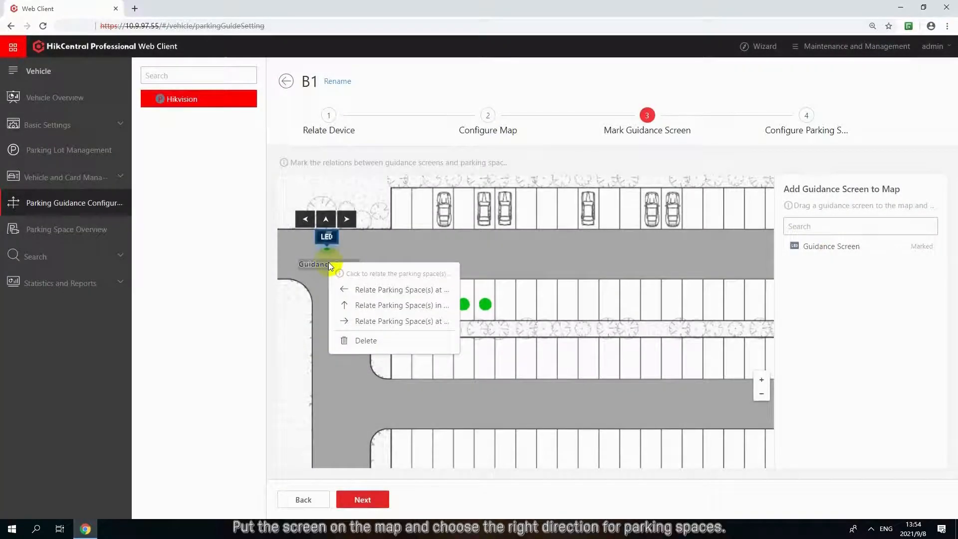
{"action": "left_click_drag", "start_coordinate": [365, 277], "coordinate": [370, 295]}
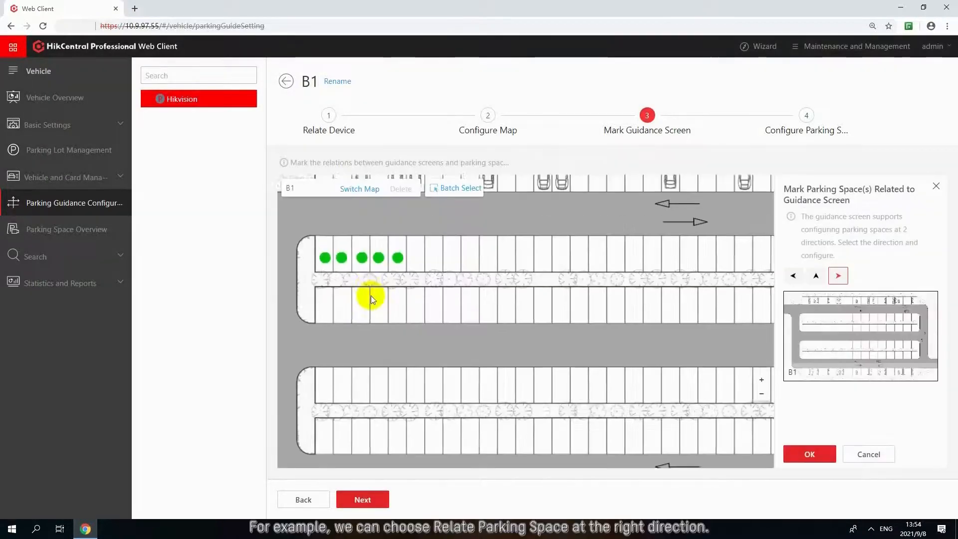
{"action": "left_click", "coordinate": [435, 188]}
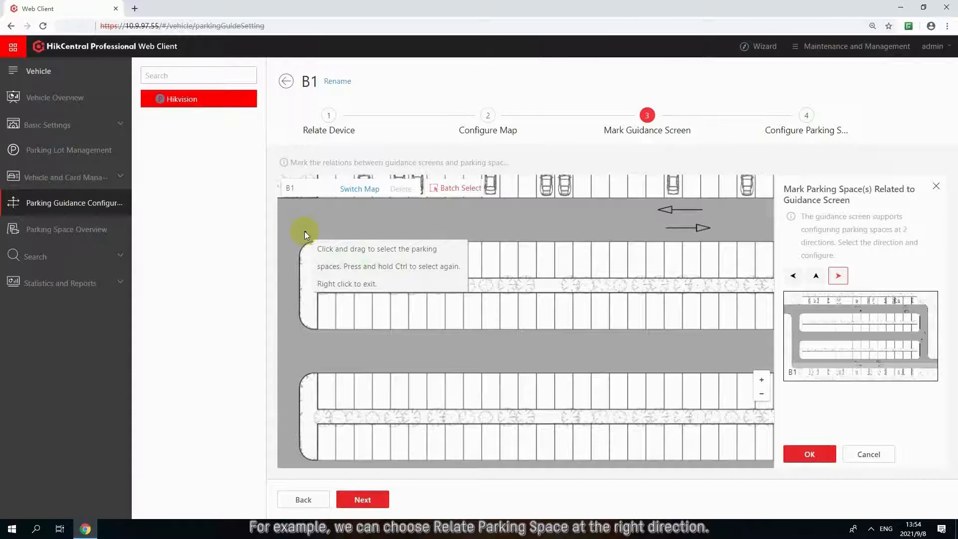
{"action": "left_click_drag", "start_coordinate": [304, 231], "coordinate": [406, 269]}
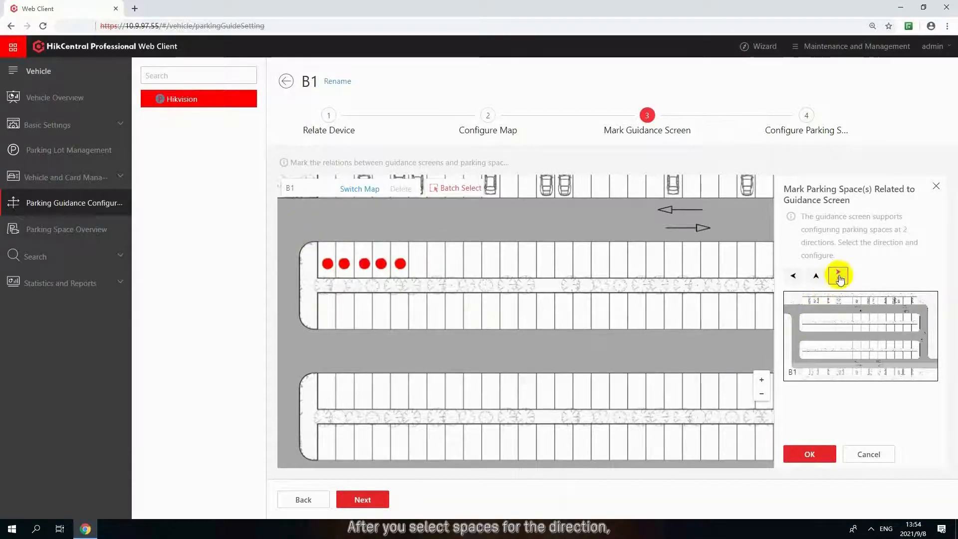
{"action": "left_click", "coordinate": [810, 454]}
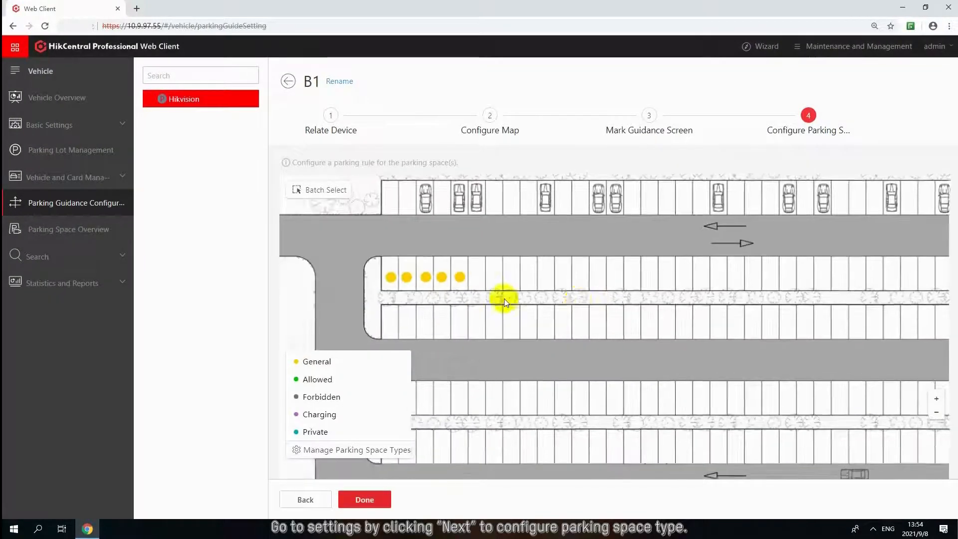
Save parking space 1 with the general type and Count Vacant Parking Spaces enabled
{"action": "scroll", "coordinate": [502, 299], "scroll_direction": "up", "scroll_amount": 3}
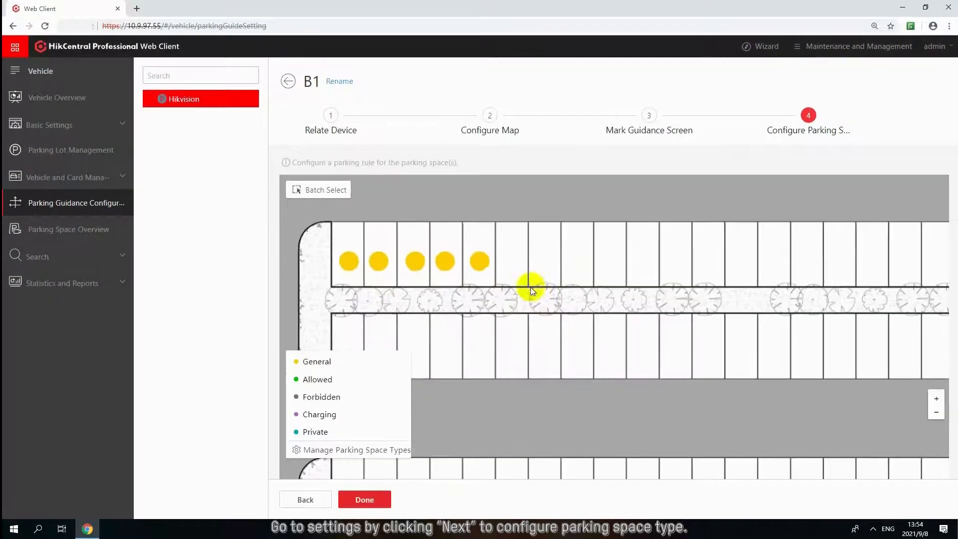
{"action": "left_click", "coordinate": [351, 263]}
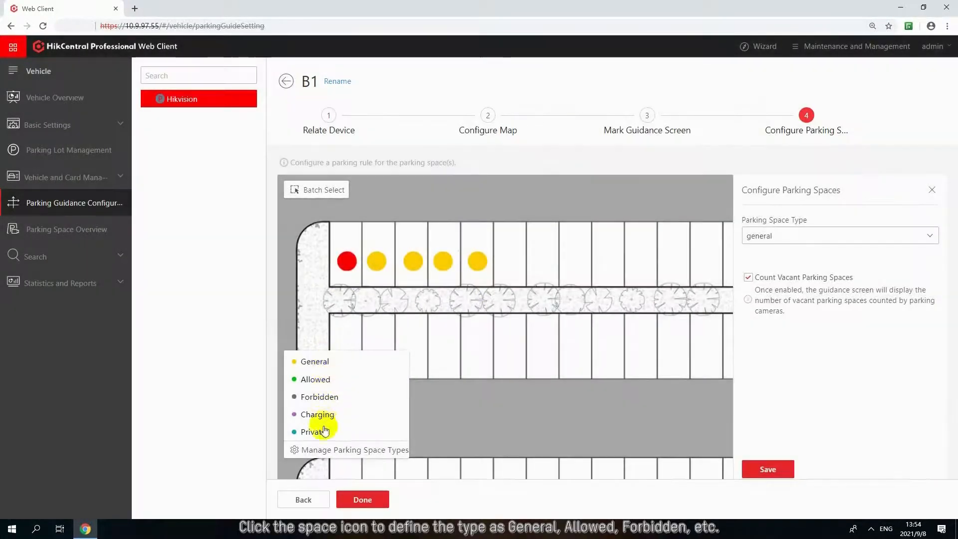
{"action": "left_click", "coordinate": [766, 469]}
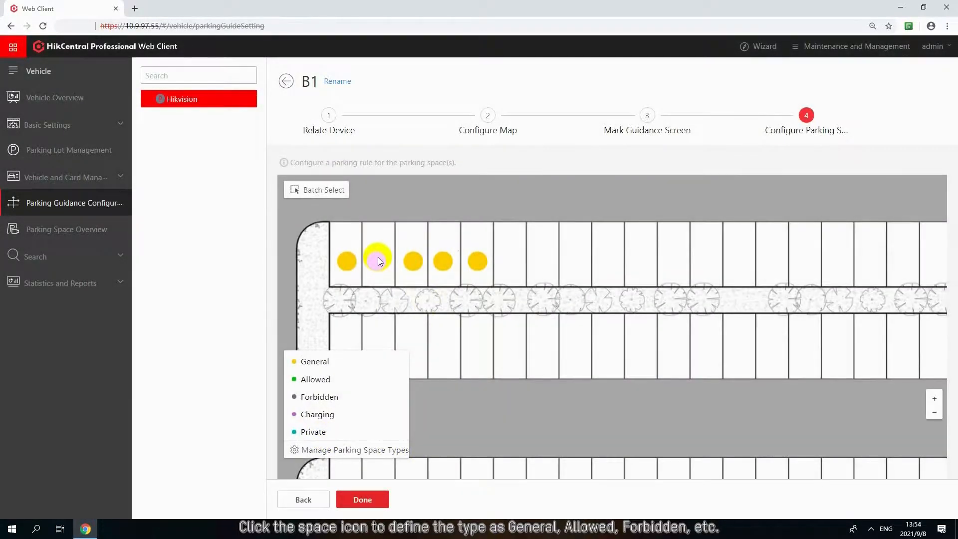
Set parking space 2 to the allow type for the first two listed vehicles and finish the floor configuration
{"action": "left_click", "coordinate": [378, 259]}
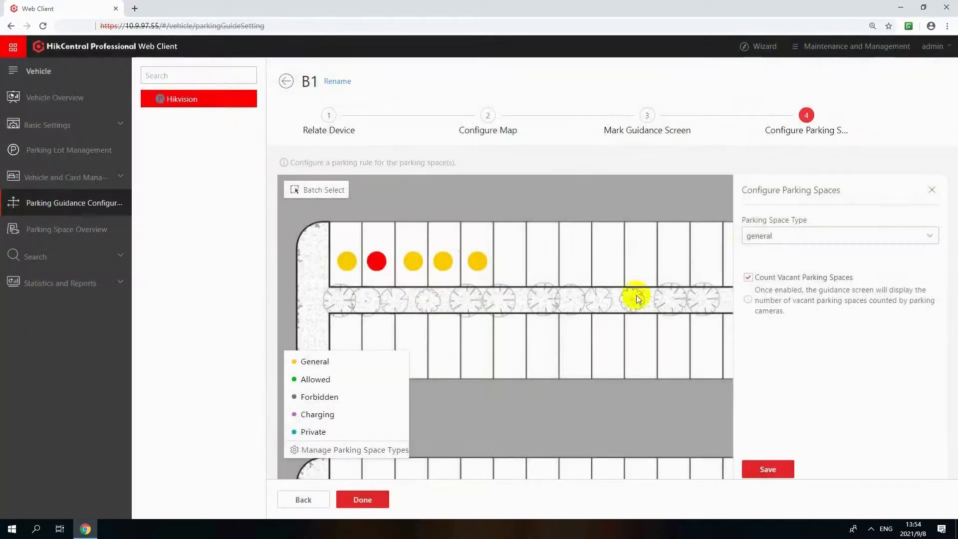
{"action": "left_click", "coordinate": [753, 236]}
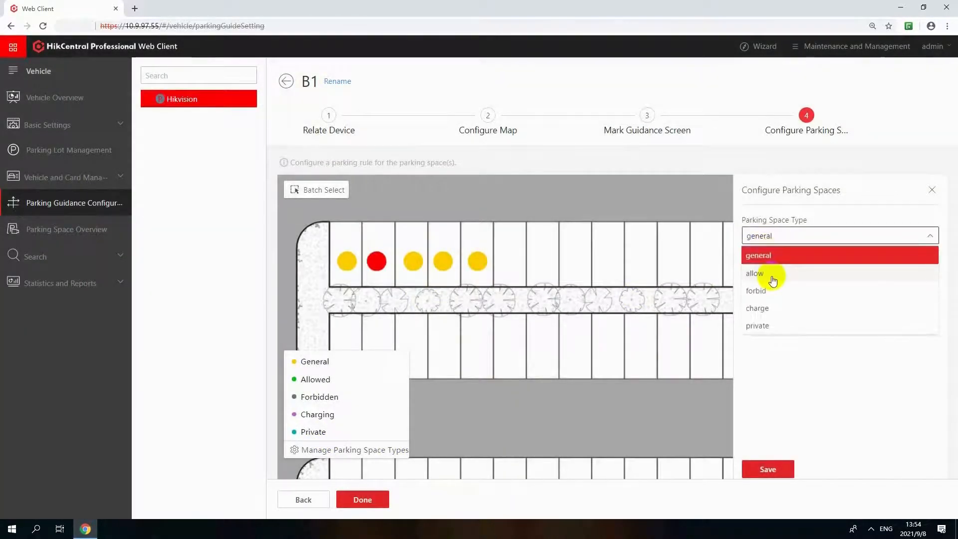
{"action": "left_click", "coordinate": [771, 278]}
{"action": "left_click", "coordinate": [907, 279]}
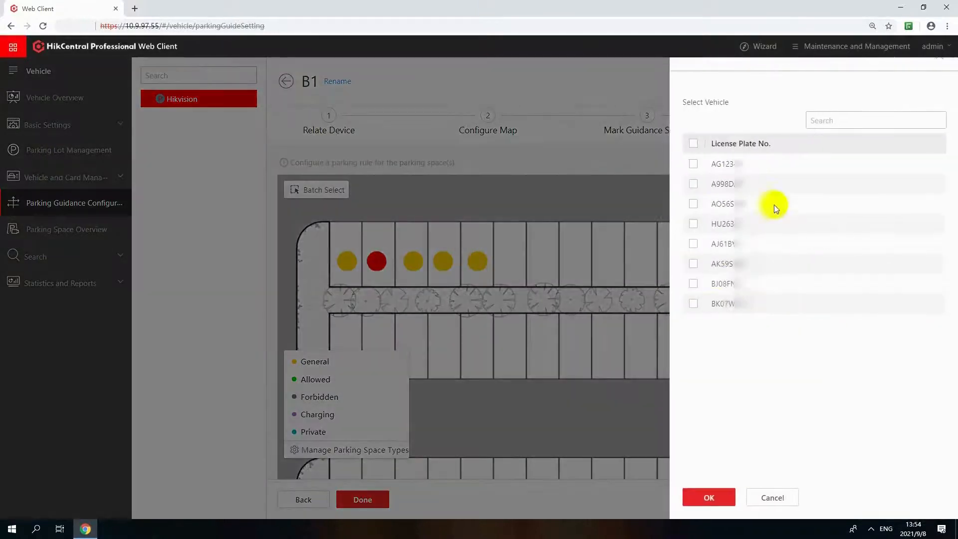
{"action": "left_click", "coordinate": [690, 164]}
{"action": "left_click", "coordinate": [690, 183]}
{"action": "left_click", "coordinate": [704, 496]}
{"action": "left_click", "coordinate": [782, 472]}
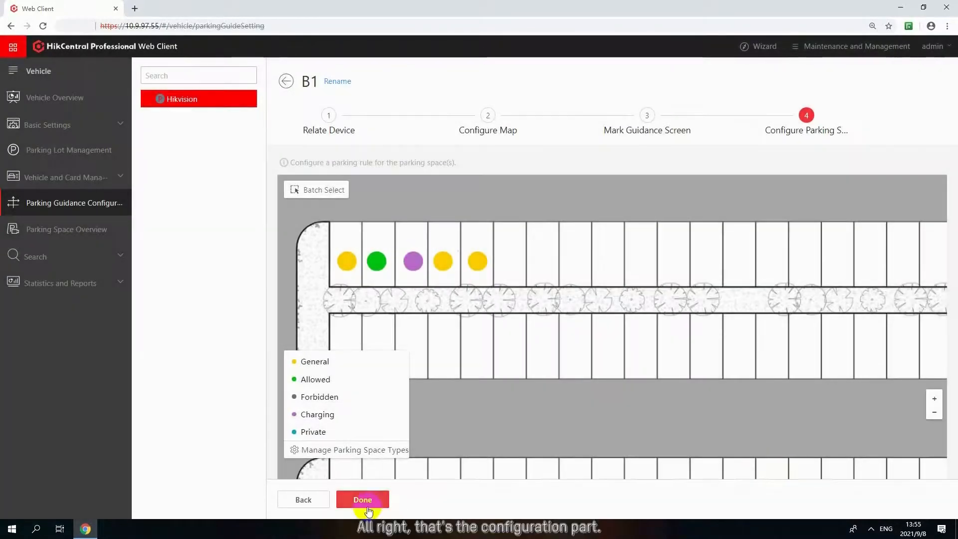
{"action": "left_click", "coordinate": [367, 507]}
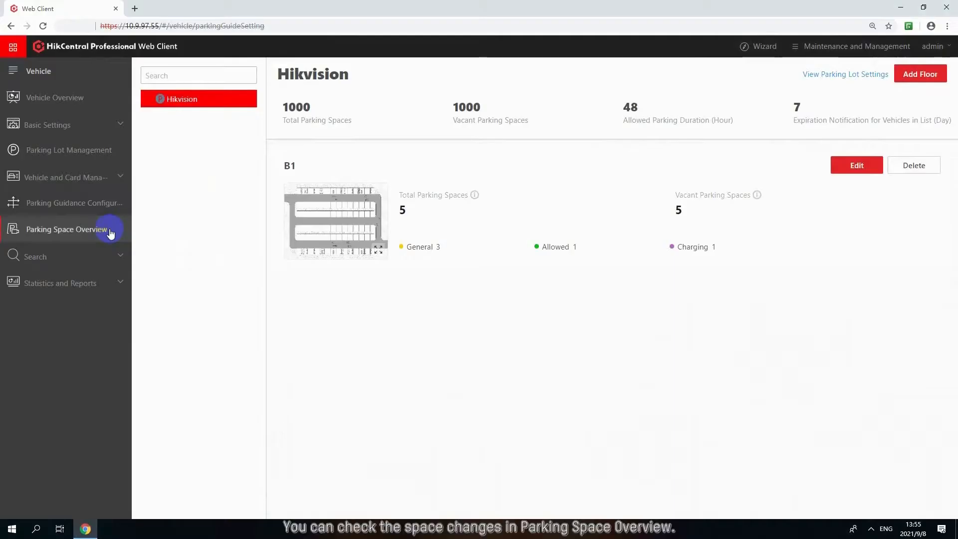
Examine the status and duration of parking spaces 1 and 2 and the vacancy counts in Parking Space Overview
{"action": "left_click", "coordinate": [108, 229]}
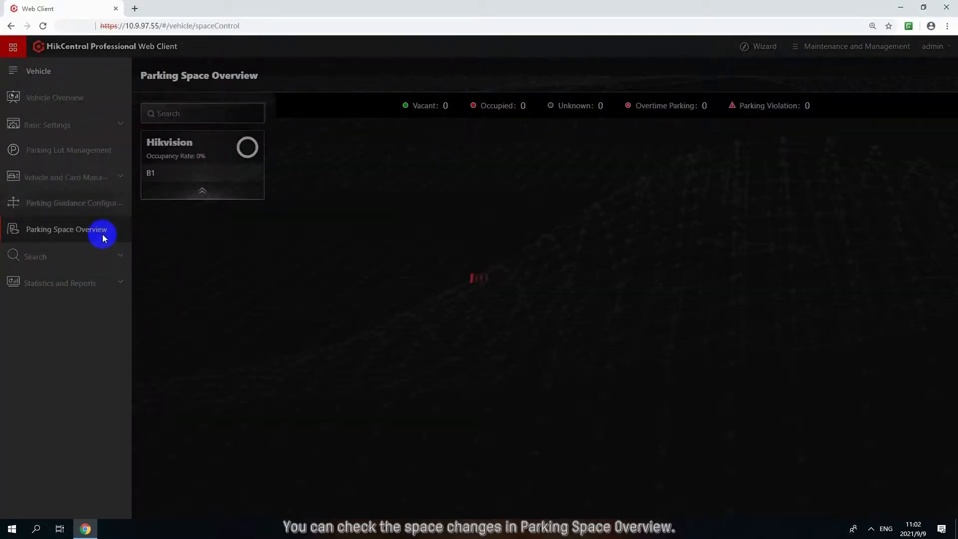
{"action": "scroll", "coordinate": [381, 254], "scroll_direction": "up", "scroll_amount": 5}
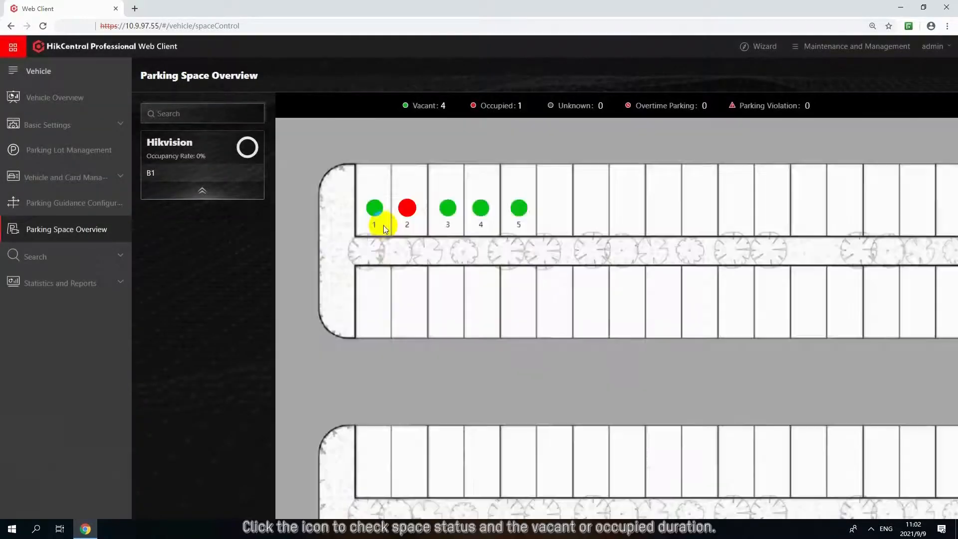
{"action": "left_click", "coordinate": [371, 210]}
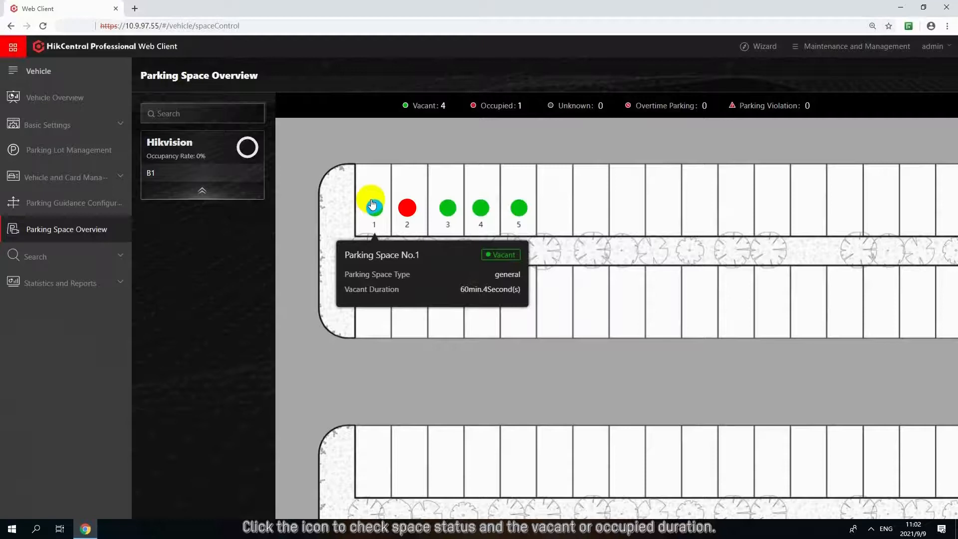
{"action": "left_click", "coordinate": [408, 209]}
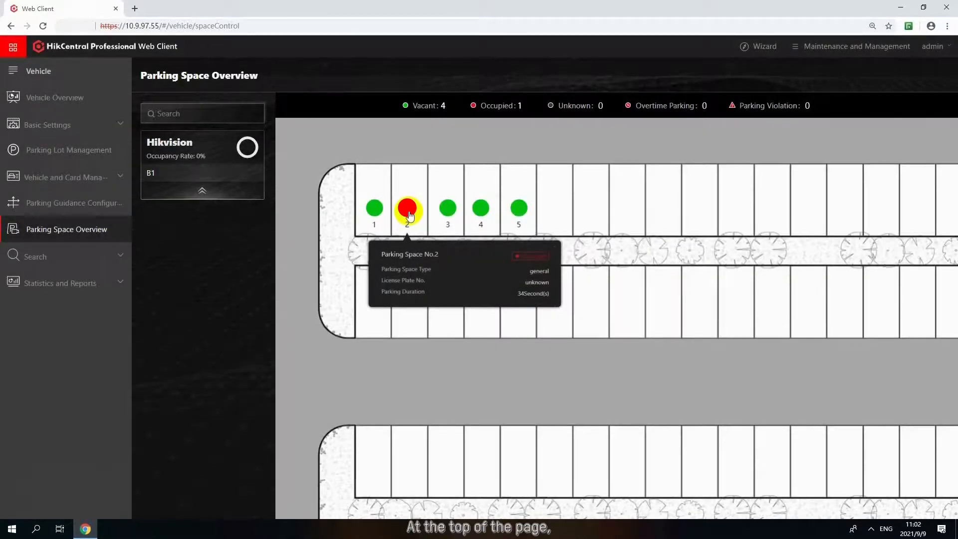
{"action": "left_click", "coordinate": [441, 127]}
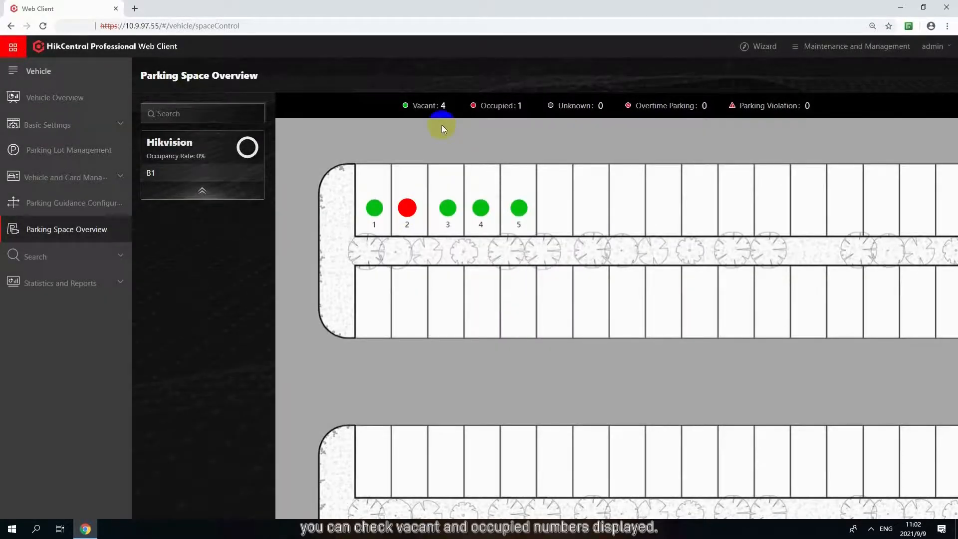
View the Parking Lot Operation Analysis report for Hikvision Parking Lot only
{"action": "left_click", "coordinate": [97, 283]}
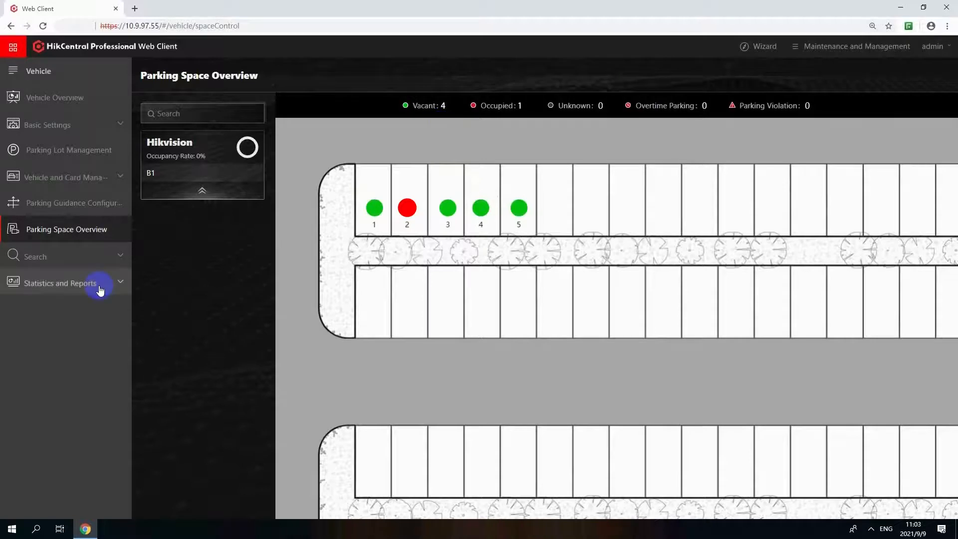
{"action": "left_click", "coordinate": [94, 314]}
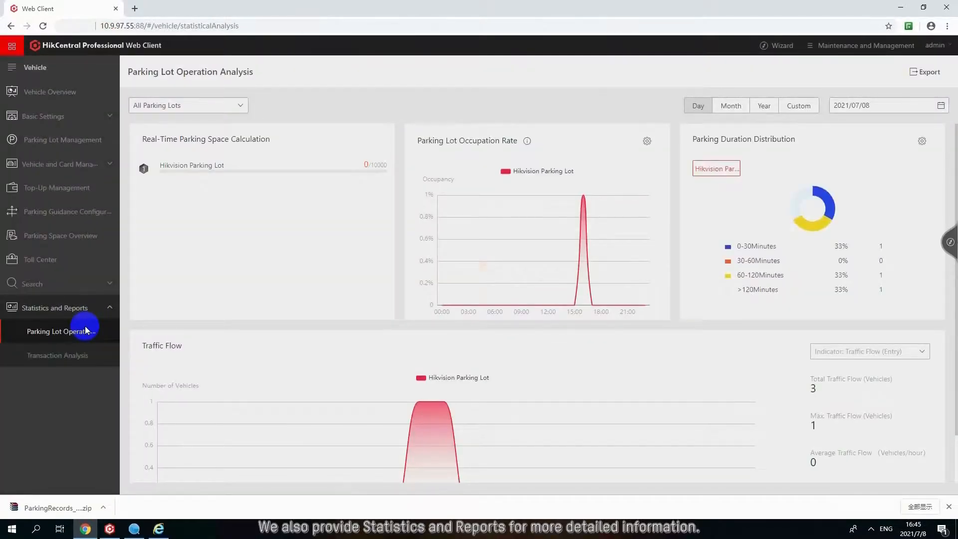
{"action": "left_click", "coordinate": [239, 105]}
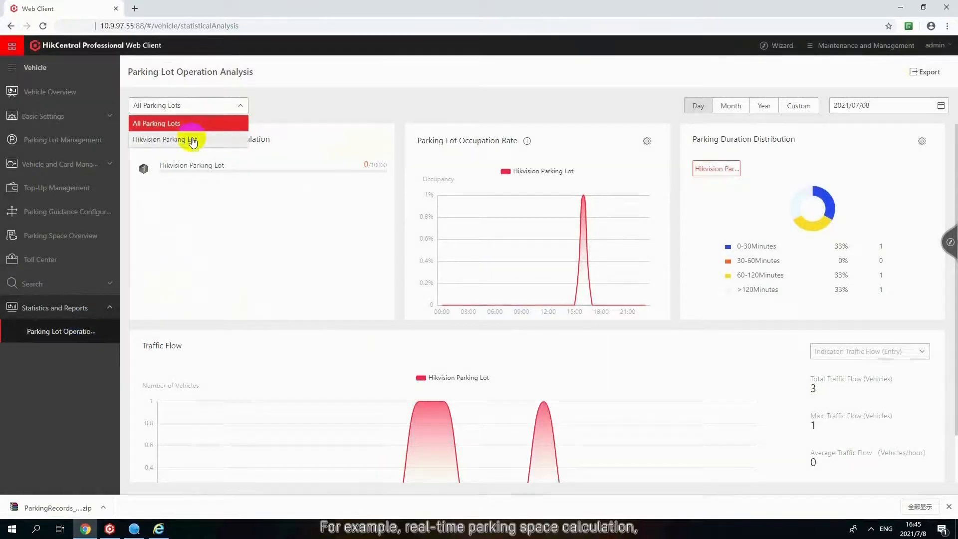
{"action": "left_click", "coordinate": [191, 140]}
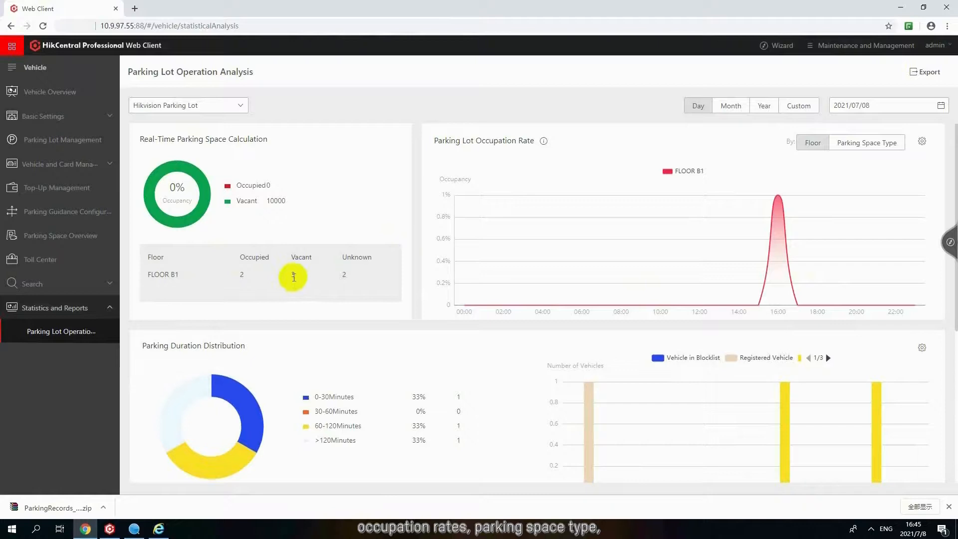
Examine the 16:00 parking lot occupation rate by floor and by parking space type, plus the parking duration distribution
{"action": "mouse_move", "coordinate": [770, 208]}
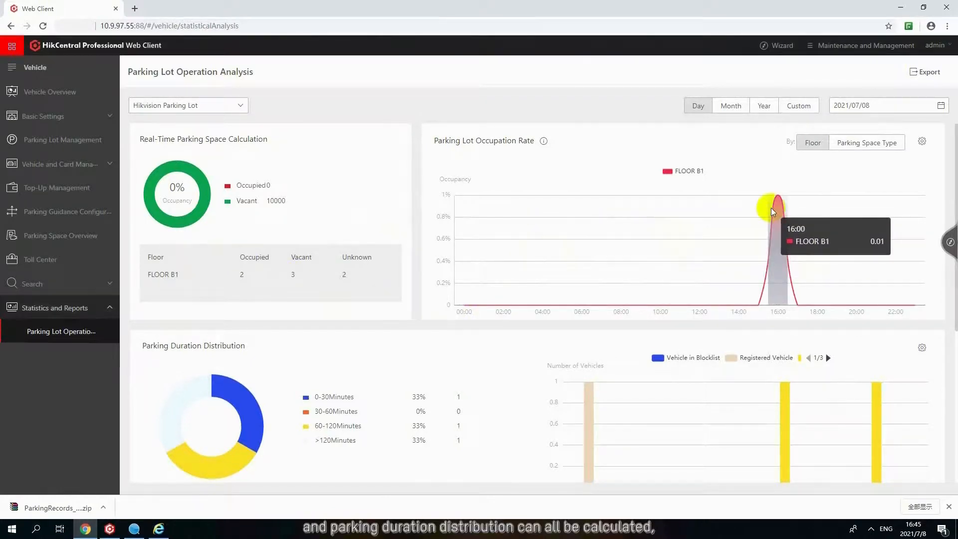
{"action": "left_click", "coordinate": [848, 148]}
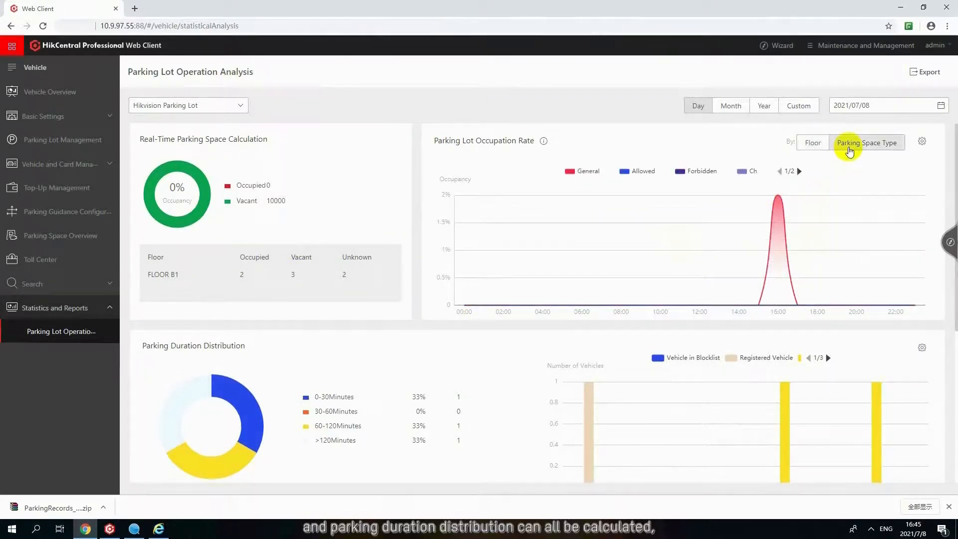
{"action": "left_click", "coordinate": [799, 171]}
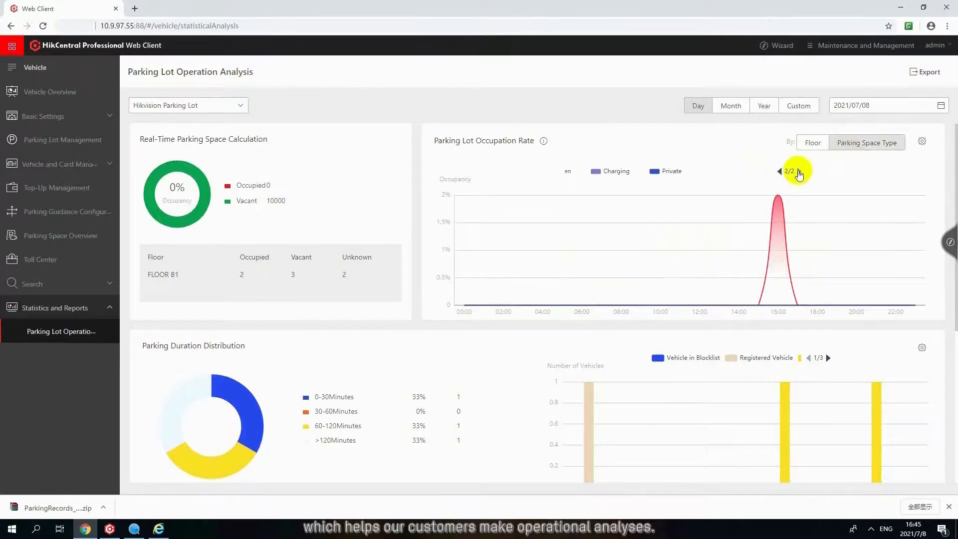
{"action": "left_click", "coordinate": [780, 172]}
{"action": "mouse_move", "coordinate": [783, 200]}
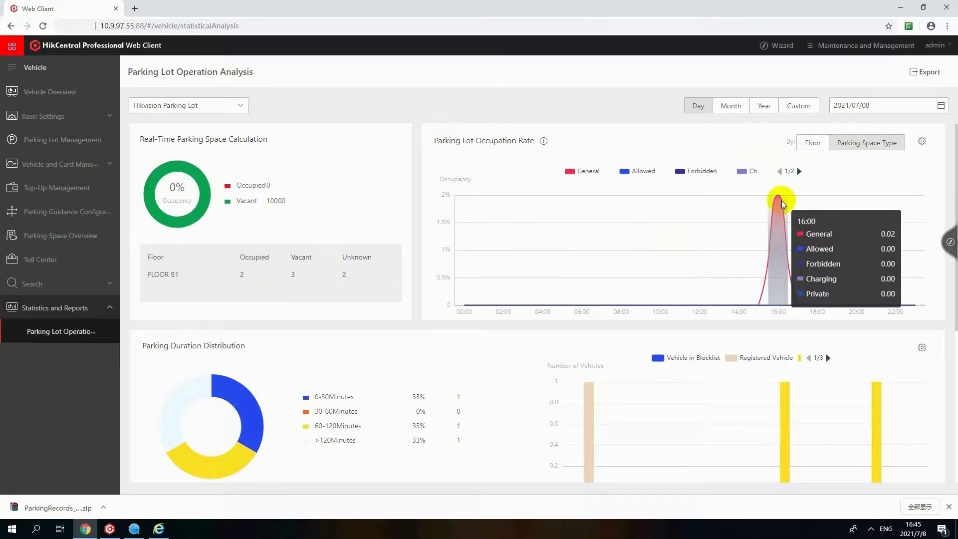
{"action": "scroll", "coordinate": [645, 355], "scroll_direction": "down", "scroll_amount": 2}
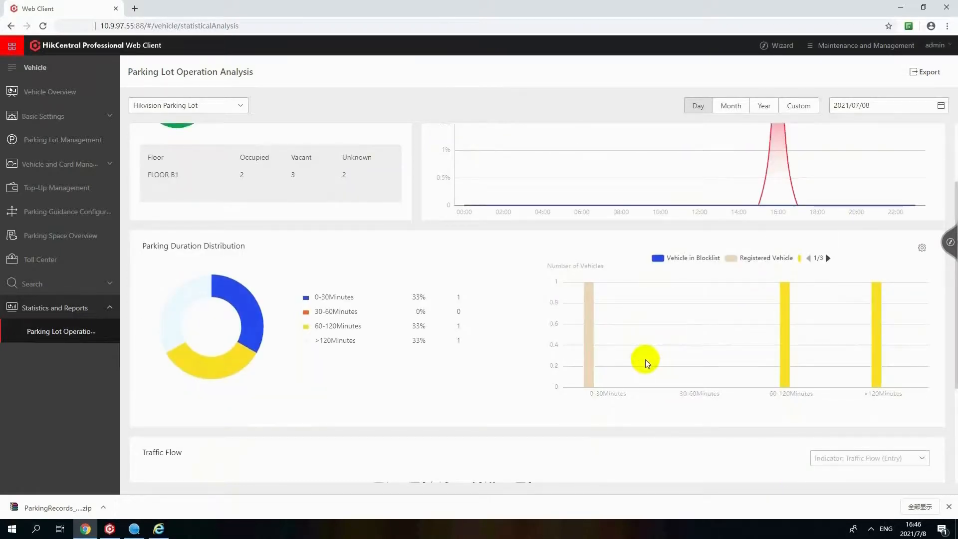
{"action": "scroll", "coordinate": [644, 359], "scroll_direction": "down", "scroll_amount": 3}
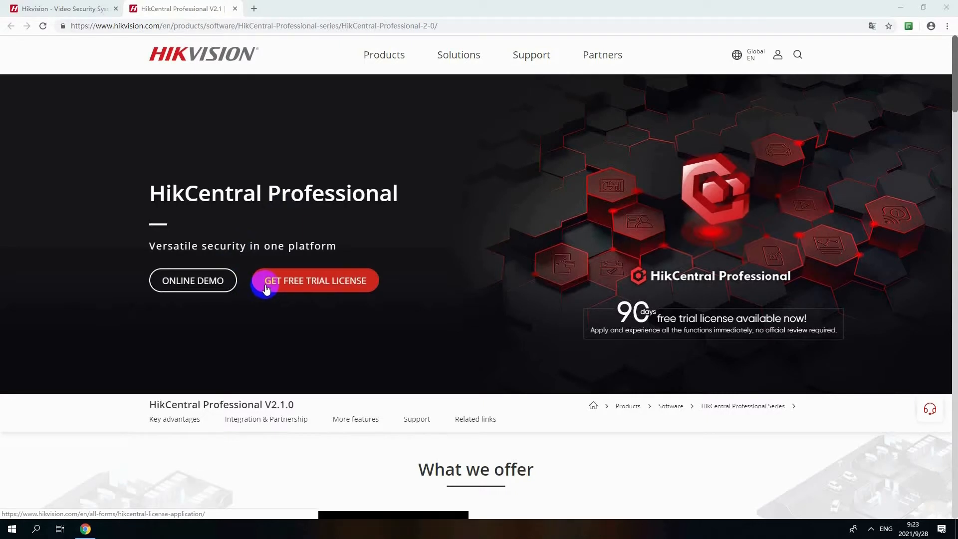
Open the HikCentral Professional online demo and log in to its Web Client with the displayed demo user name and password
{"action": "left_click", "coordinate": [212, 280]}
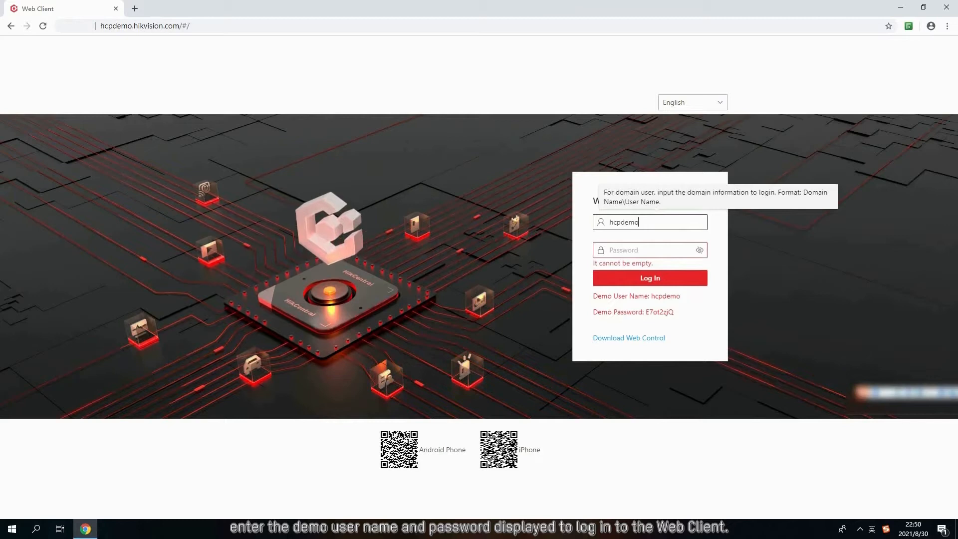
{"action": "key", "text": "Tab"}
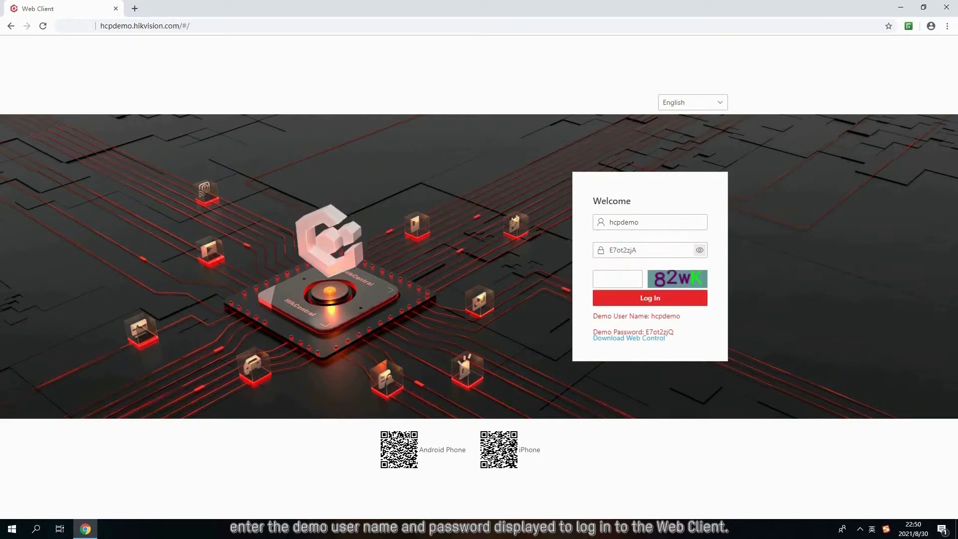
{"action": "key", "text": "Return"}
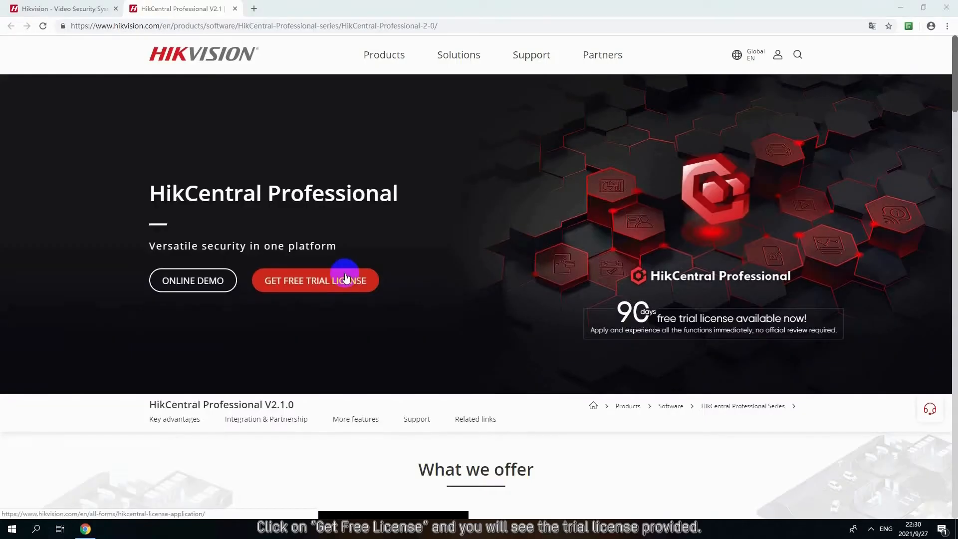
Open the HikCentral Professional free trial license page and review the covered devices, applications and application form fields
{"action": "left_click", "coordinate": [346, 277]}
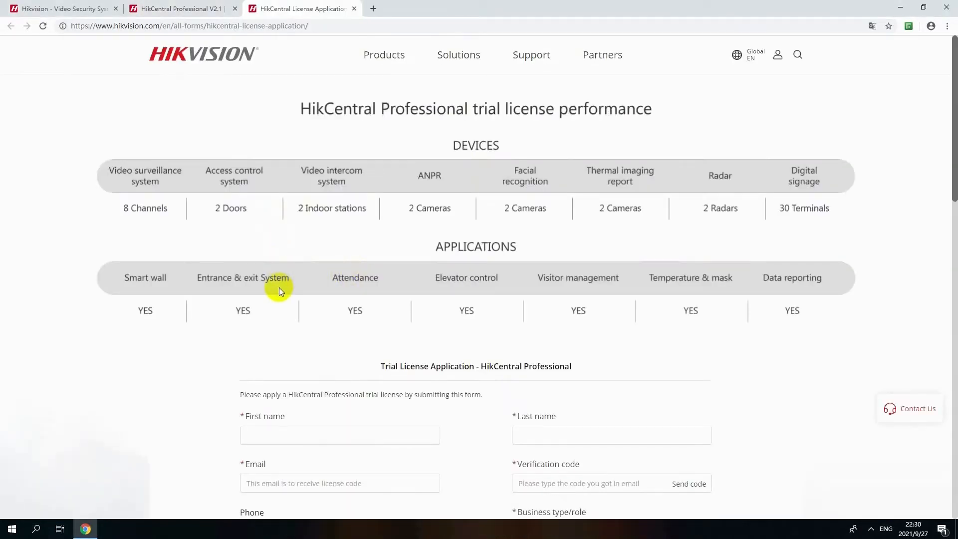
{"action": "scroll", "coordinate": [279, 287], "scroll_direction": "down", "scroll_amount": 3}
{"action": "left_click", "coordinate": [309, 332]}
{"action": "scroll", "coordinate": [374, 325], "scroll_direction": "down", "scroll_amount": 2}
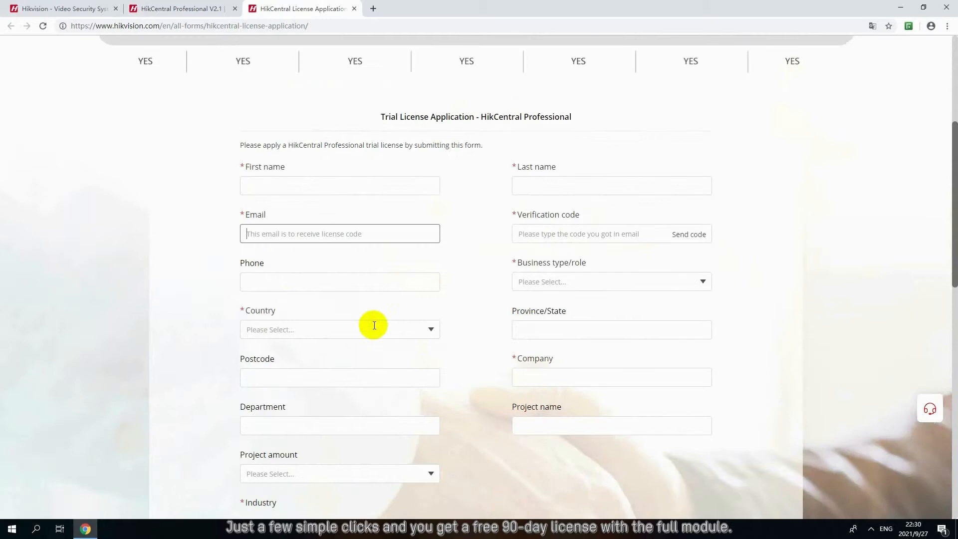